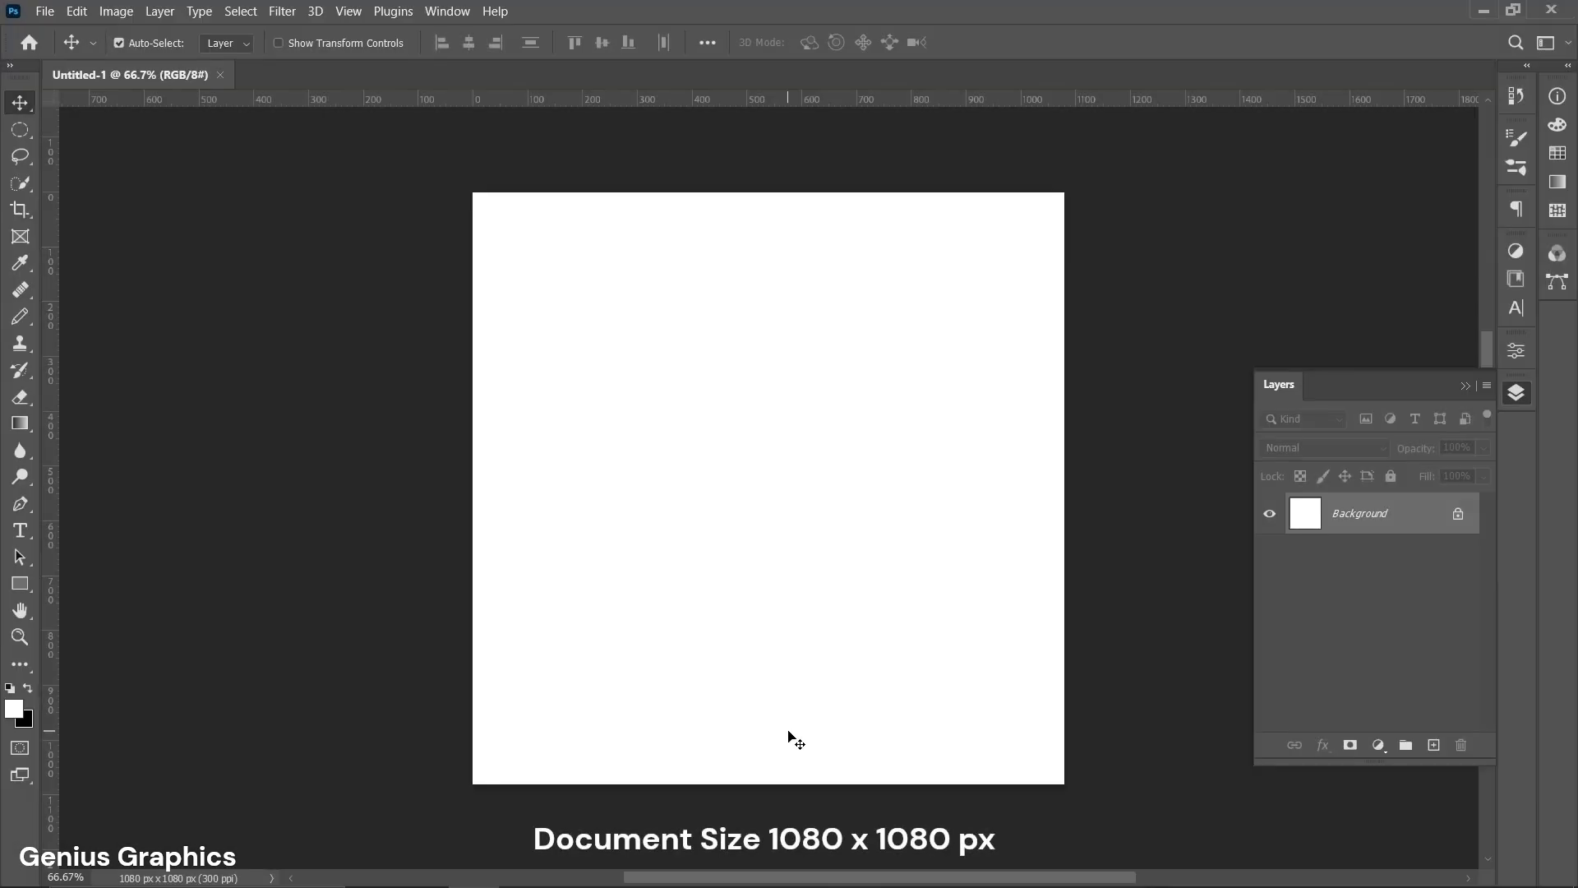
Step: Add a black lowercase g as a new committed type layer on the white canvas
{"action": "left_click", "coordinate": [20, 530]}
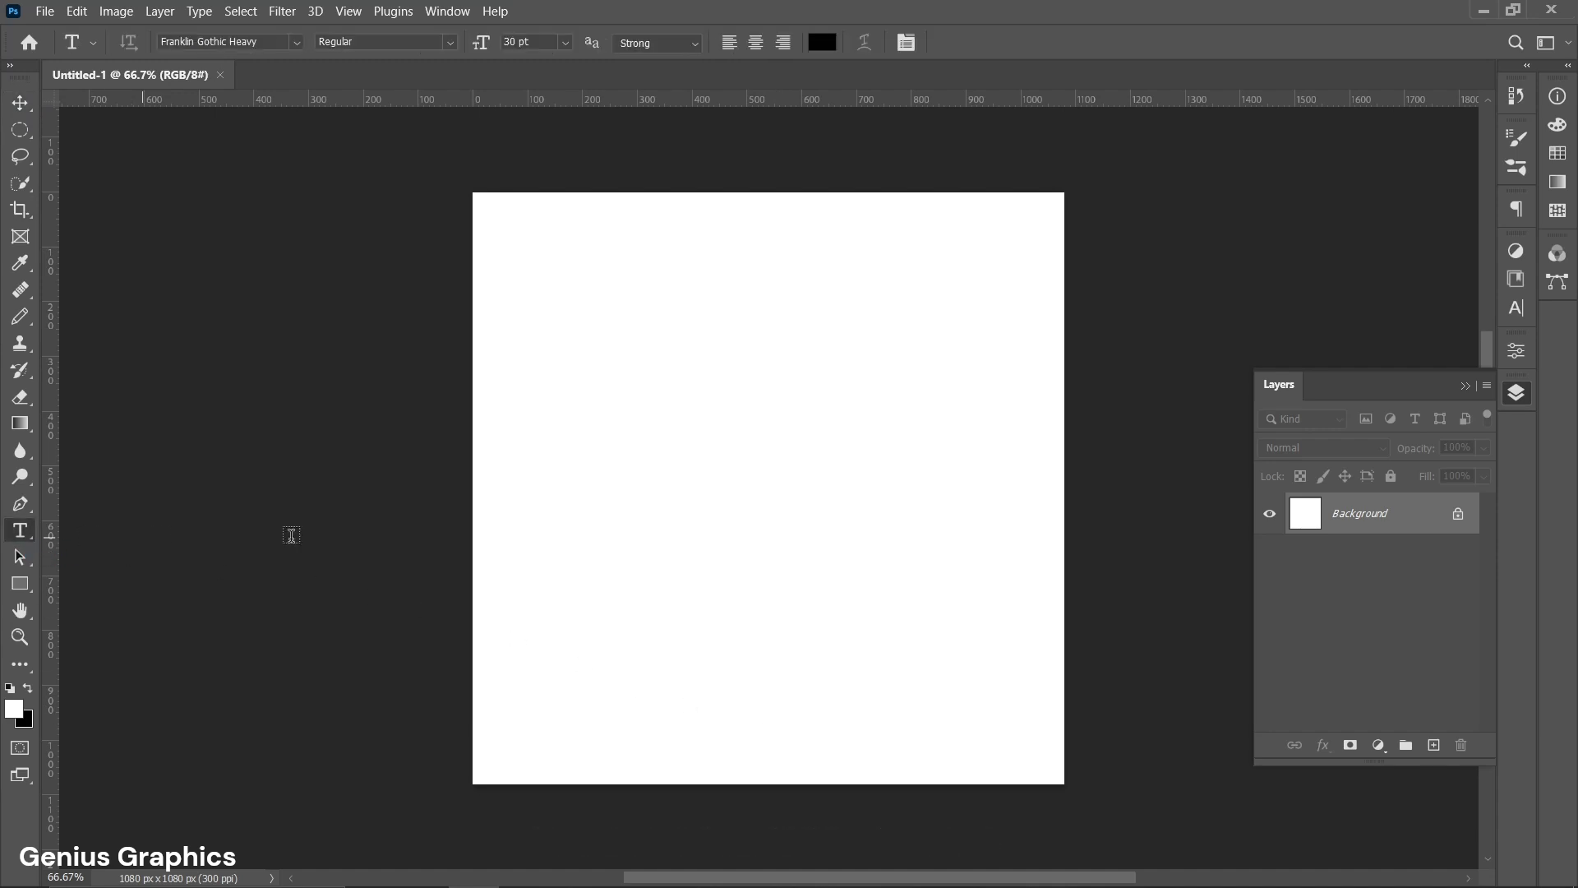
{"action": "left_click", "coordinate": [543, 444]}
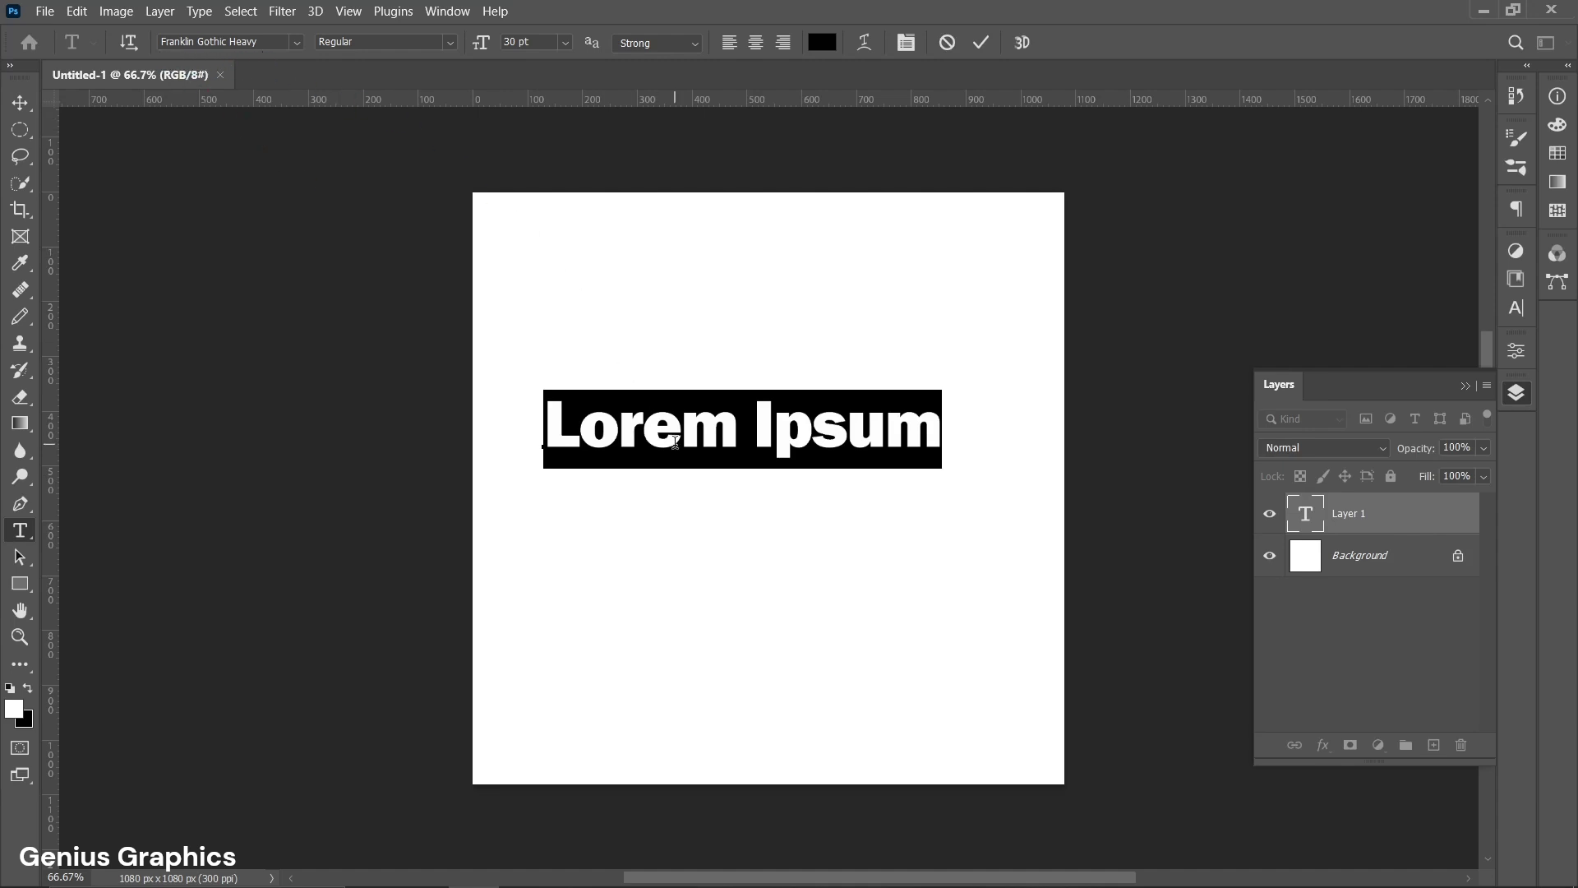
{"action": "type", "text": "g"}
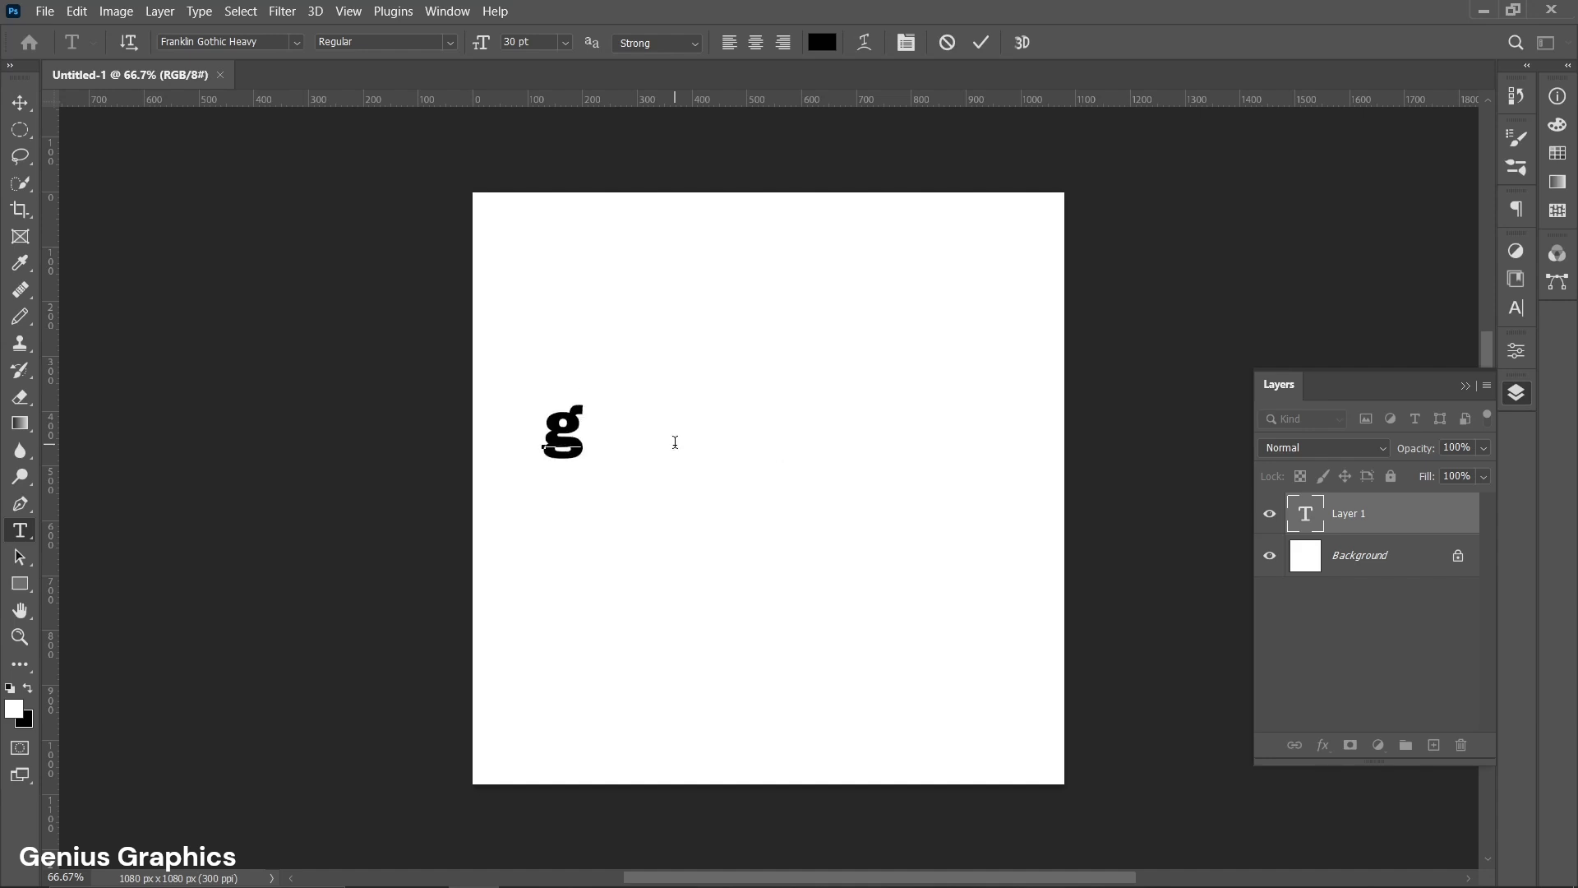
{"action": "left_click", "coordinate": [982, 42]}
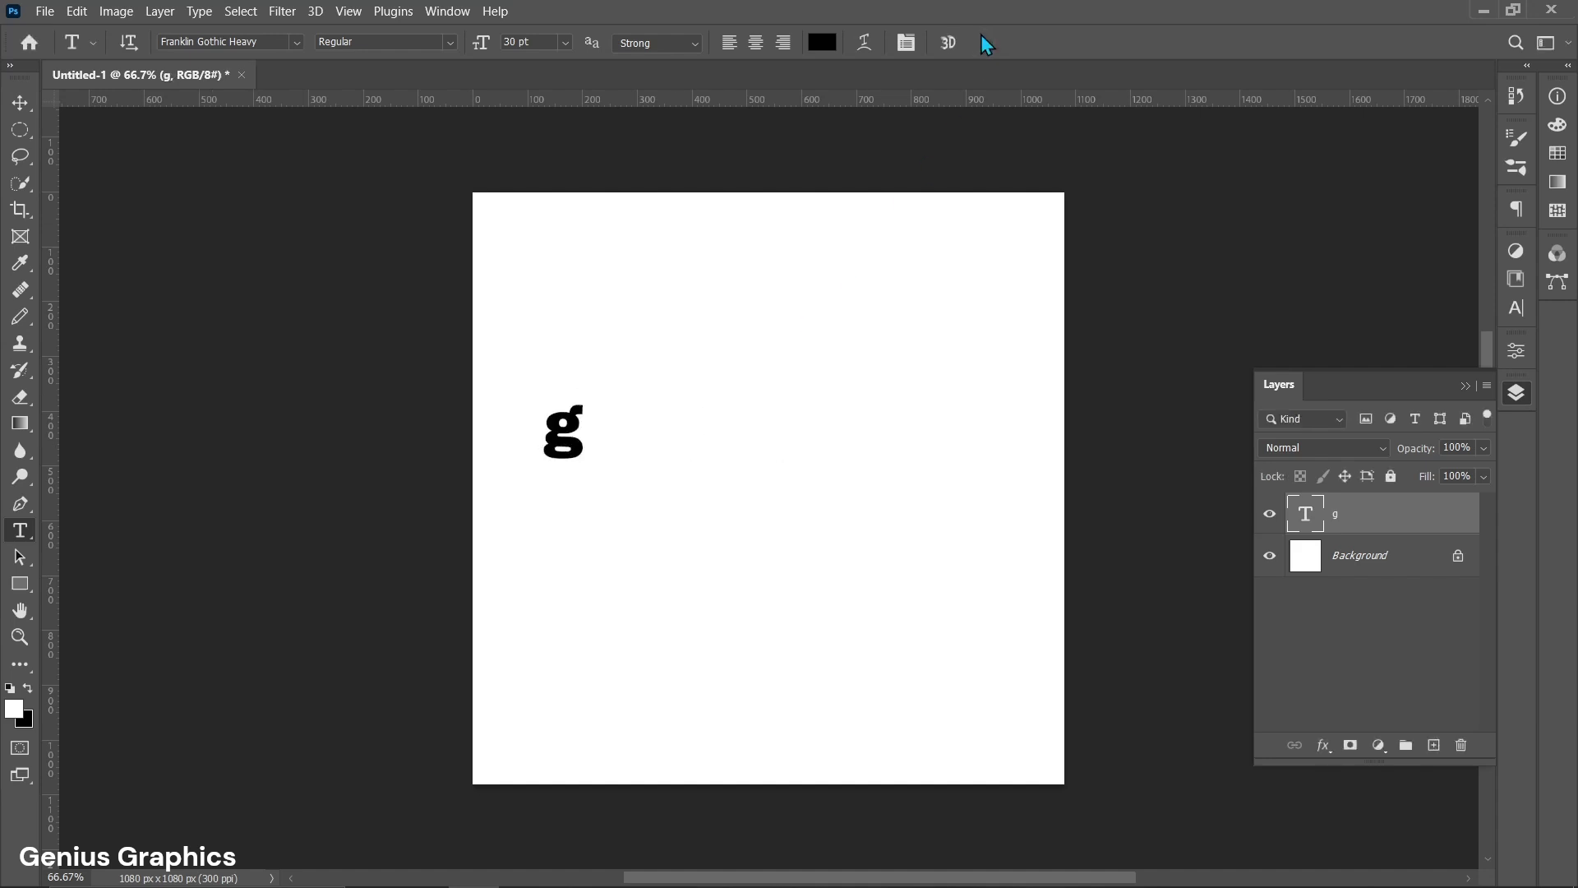
{"action": "left_click", "coordinate": [27, 108]}
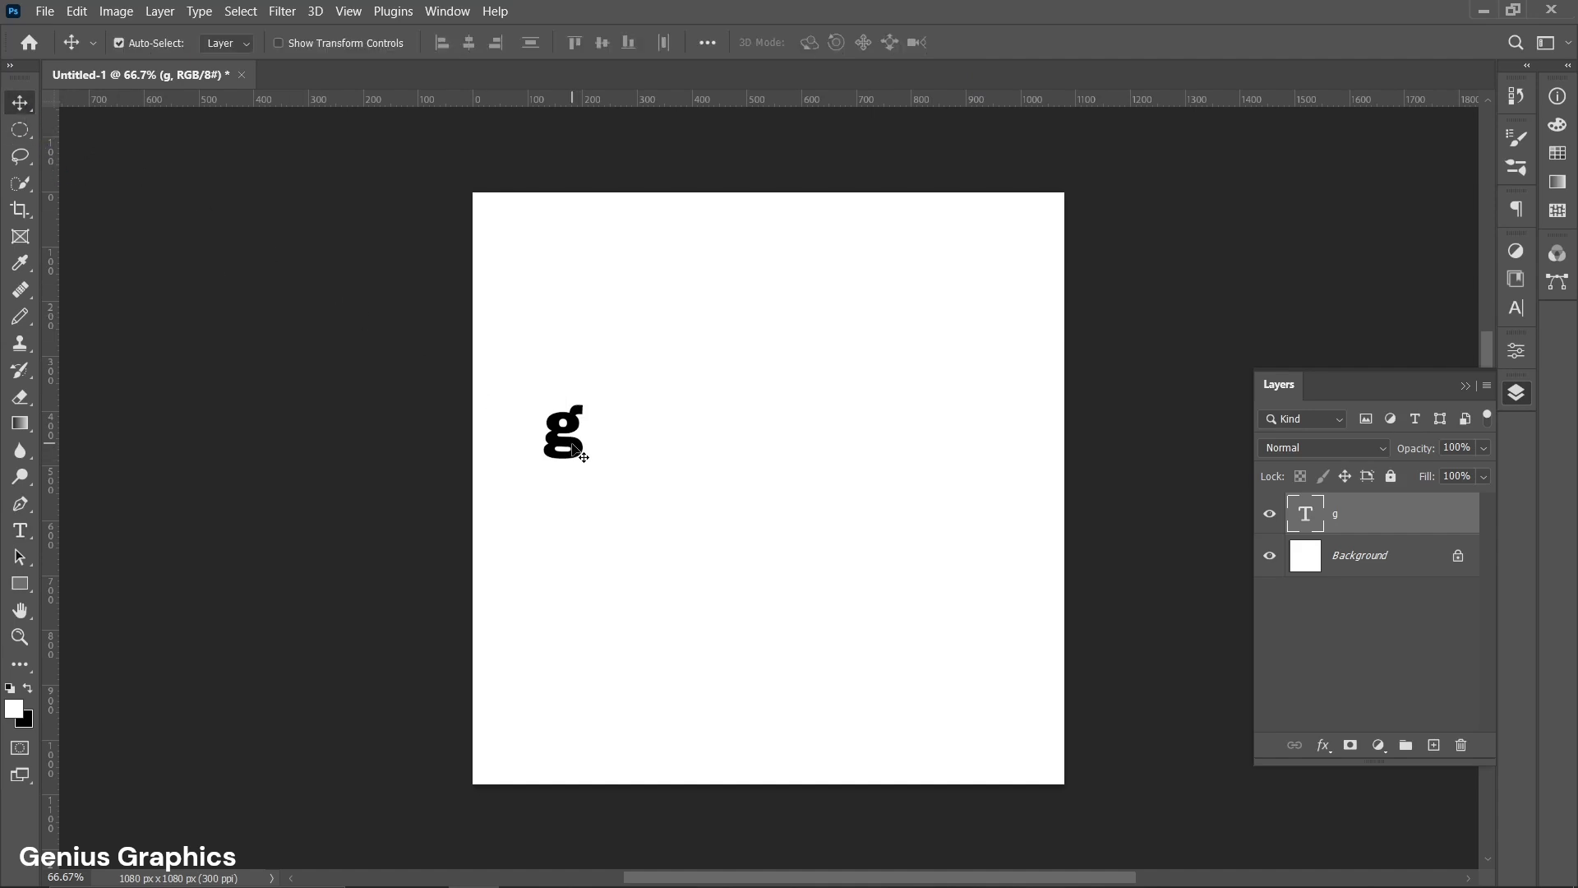
Step: Free-transform the g to the canvas centre and enlarge it about 900% to fill the canvas
{"action": "key", "text": "ctrl"}
{"action": "key", "text": "ctrl+t"}
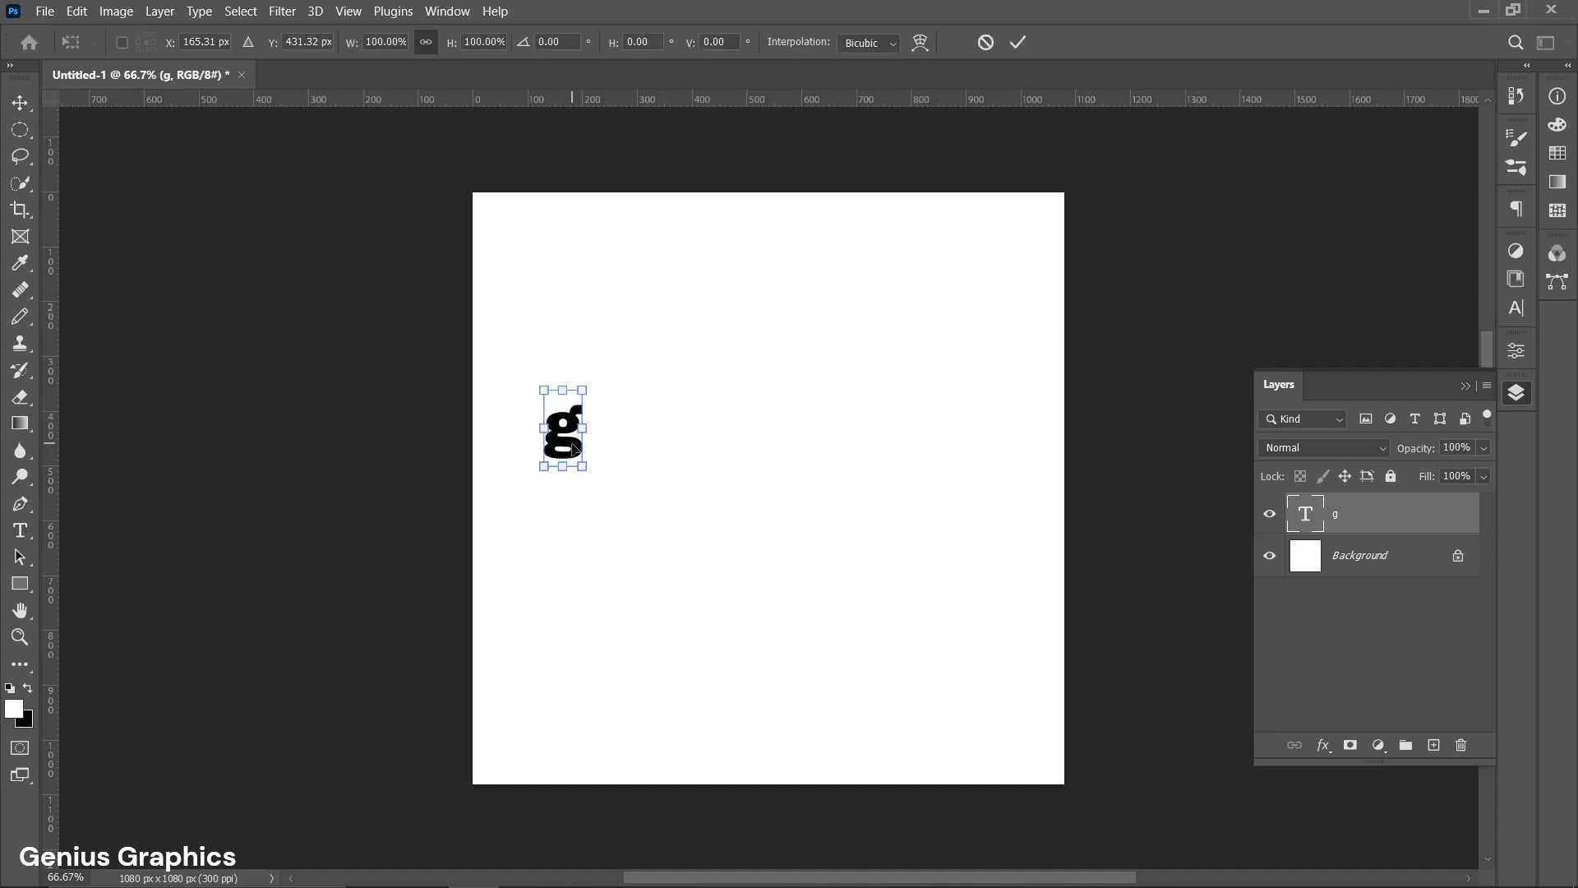
{"action": "left_click_drag", "start_coordinate": [575, 452], "coordinate": [779, 511]}
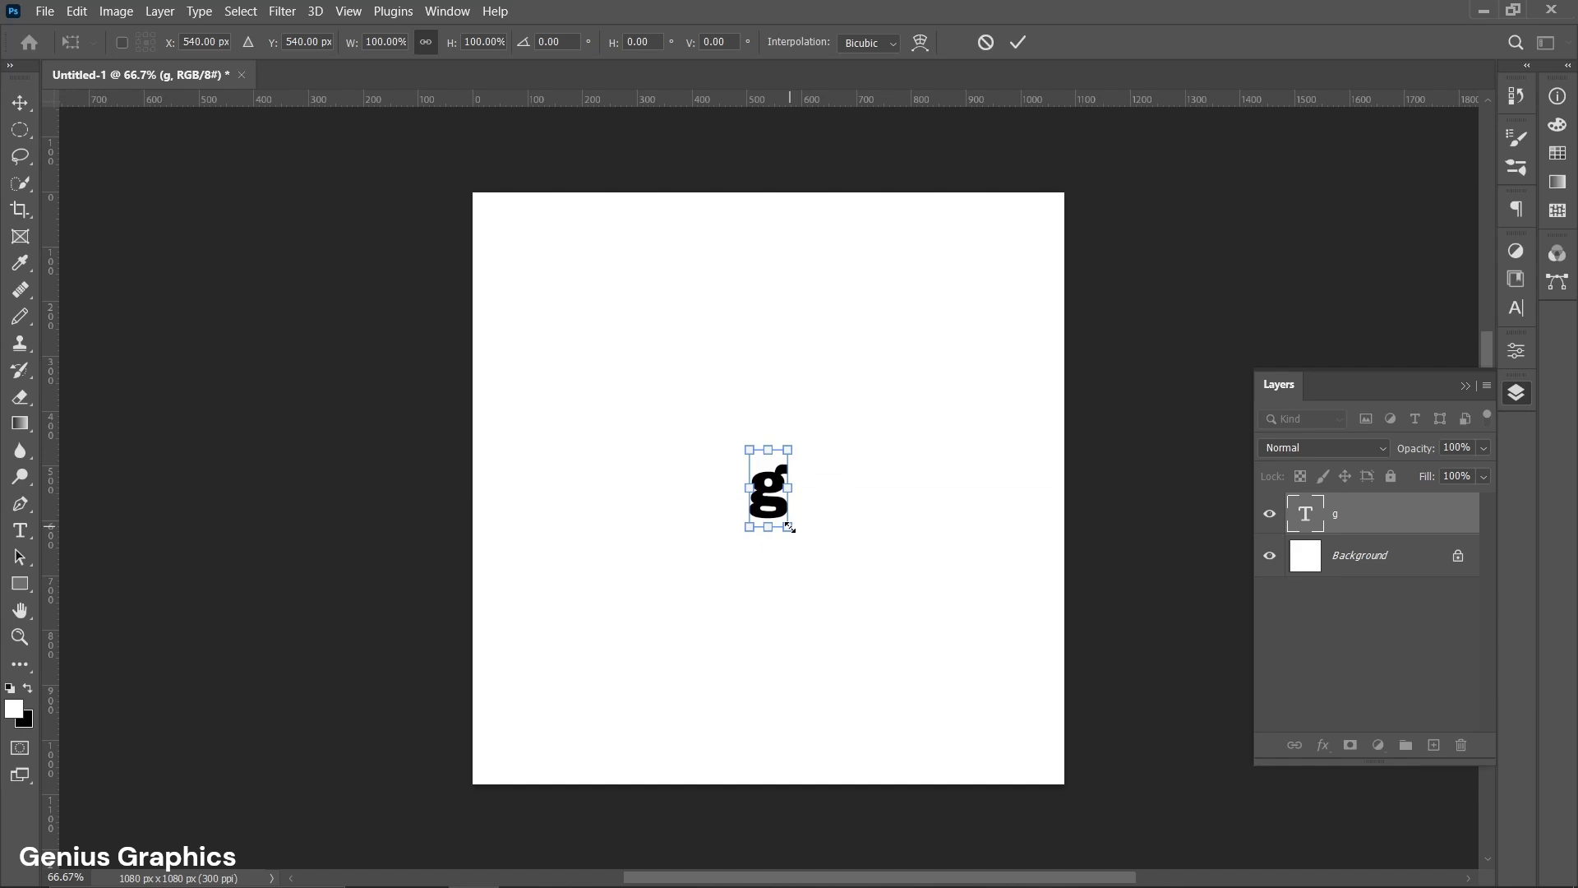
{"action": "mouse_move", "coordinate": [788, 526]}
{"action": "left_mouse_down"}
{"action": "mouse_move", "coordinate": [928, 678]}
{"action": "mouse_move", "coordinate": [897, 649]}
{"action": "left_mouse_up"}
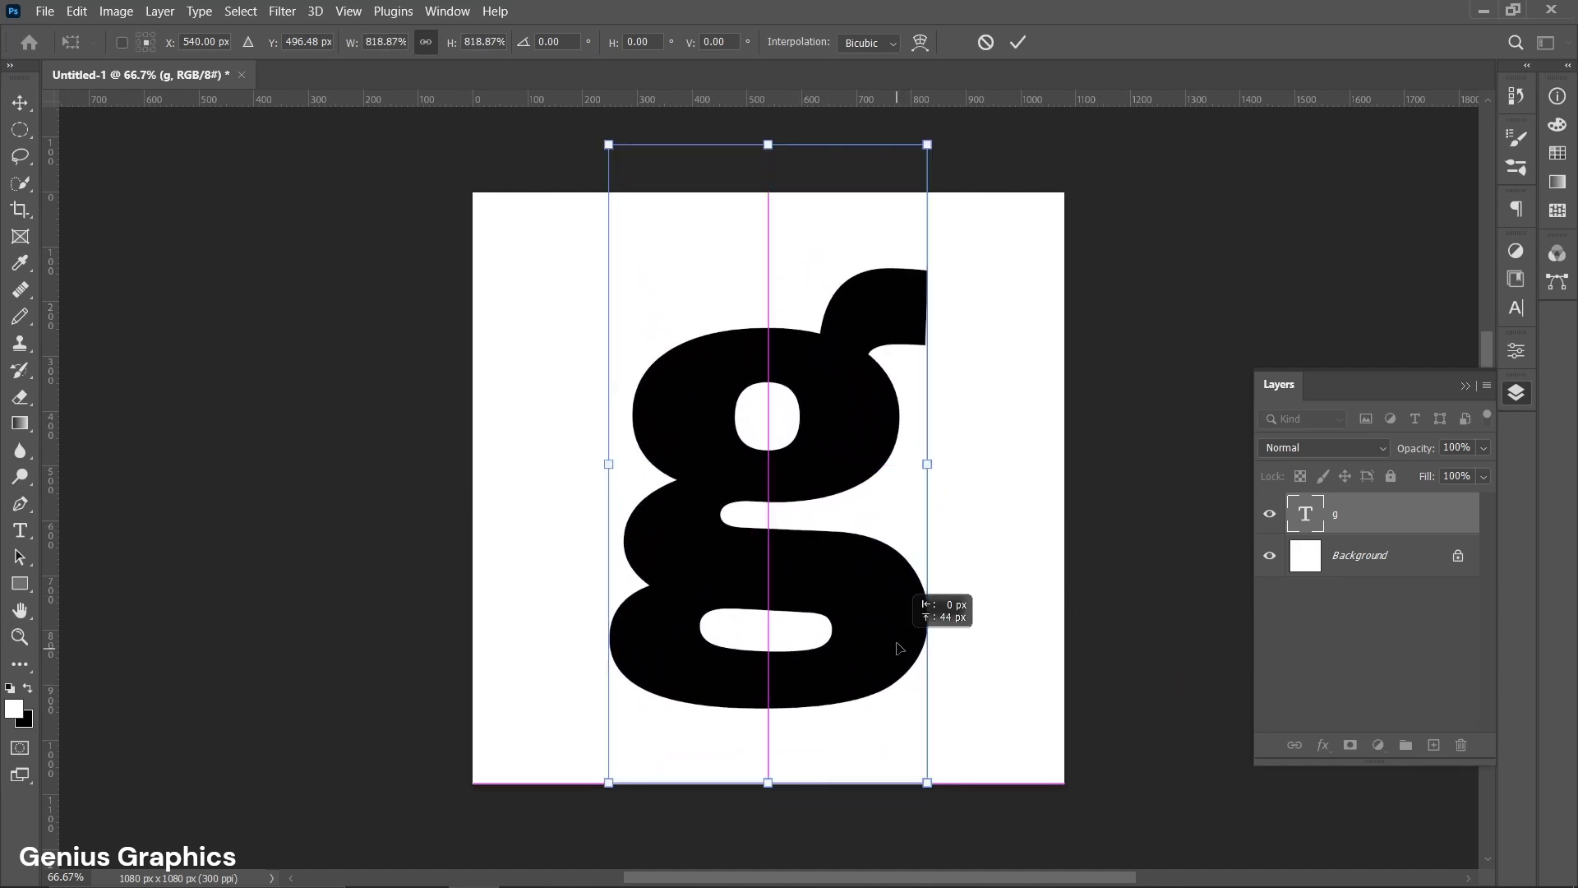
{"action": "left_click_drag", "start_coordinate": [927, 783], "coordinate": [943, 810]}
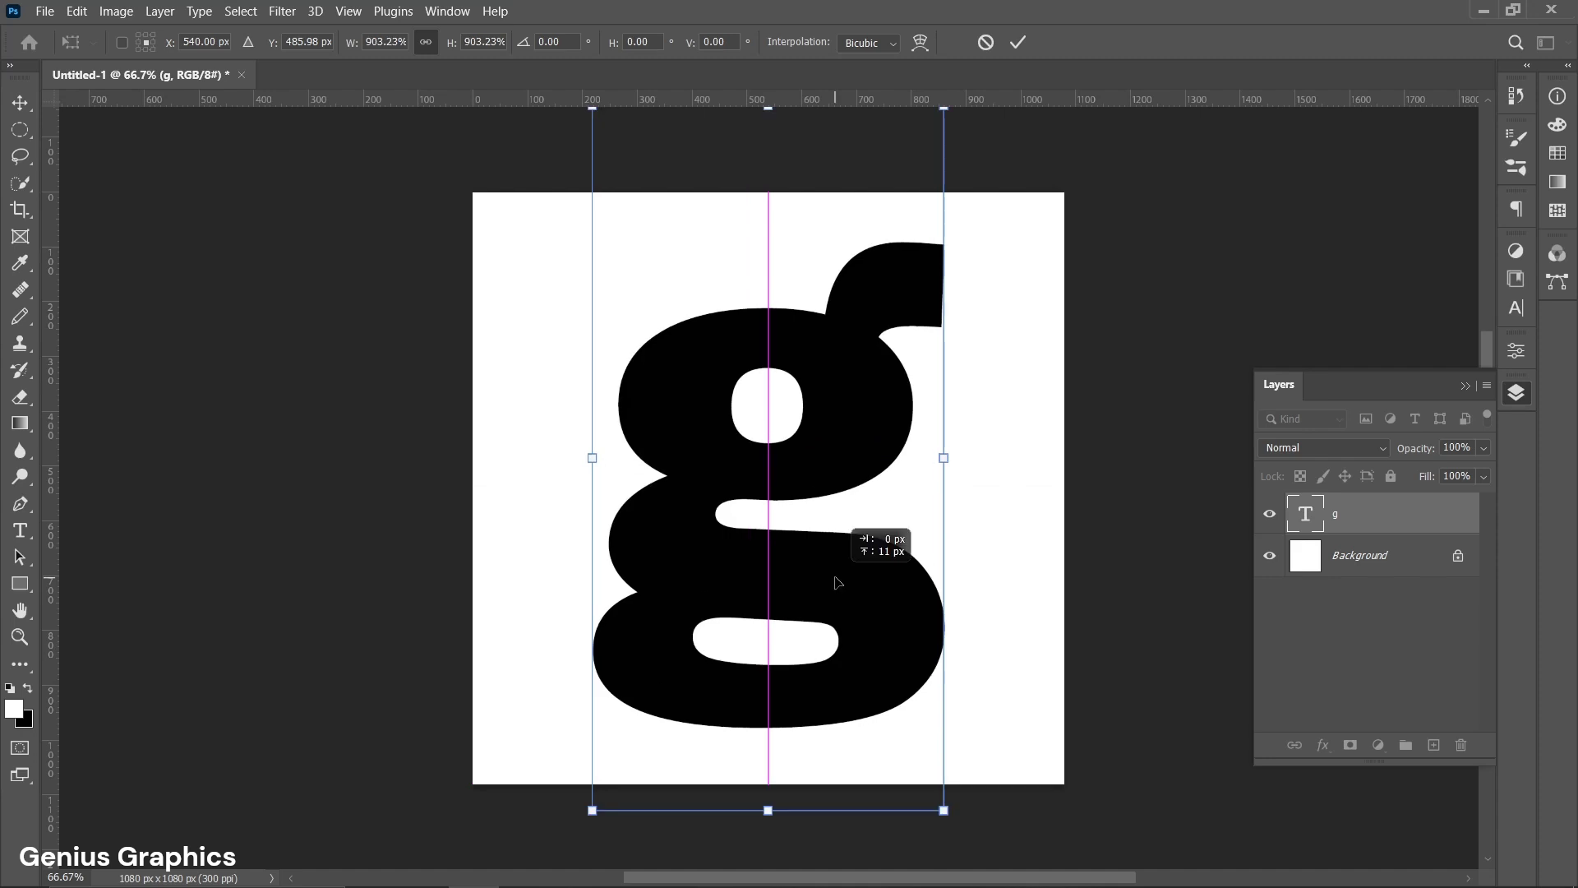
{"action": "left_click", "coordinate": [1009, 56]}
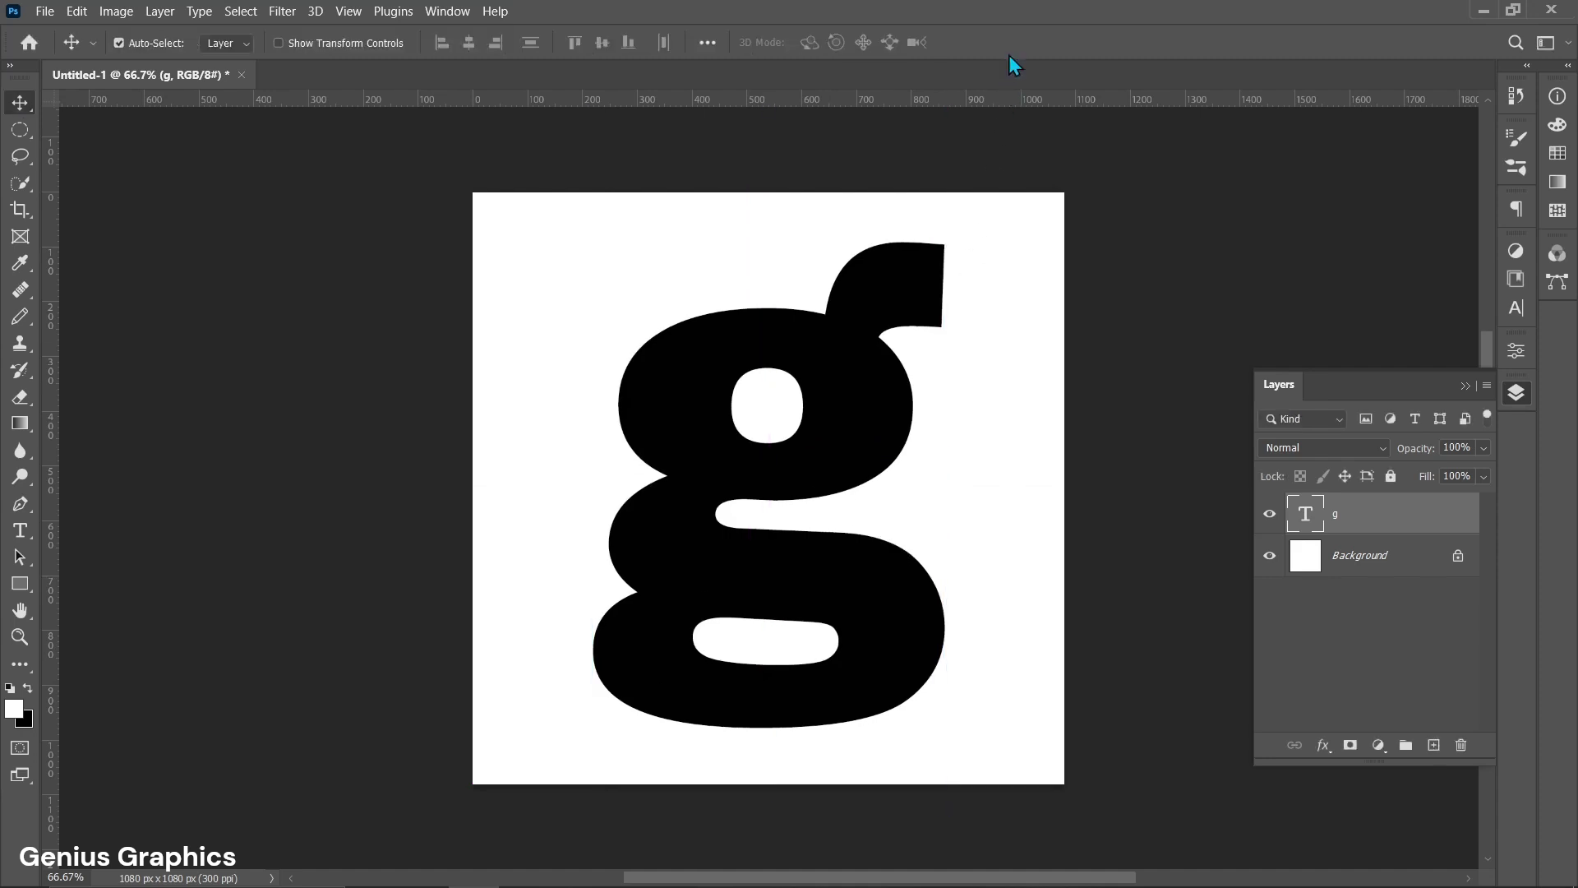
Step: Rasterize the g type layer into pixels
{"action": "right_click", "coordinate": [1414, 524]}
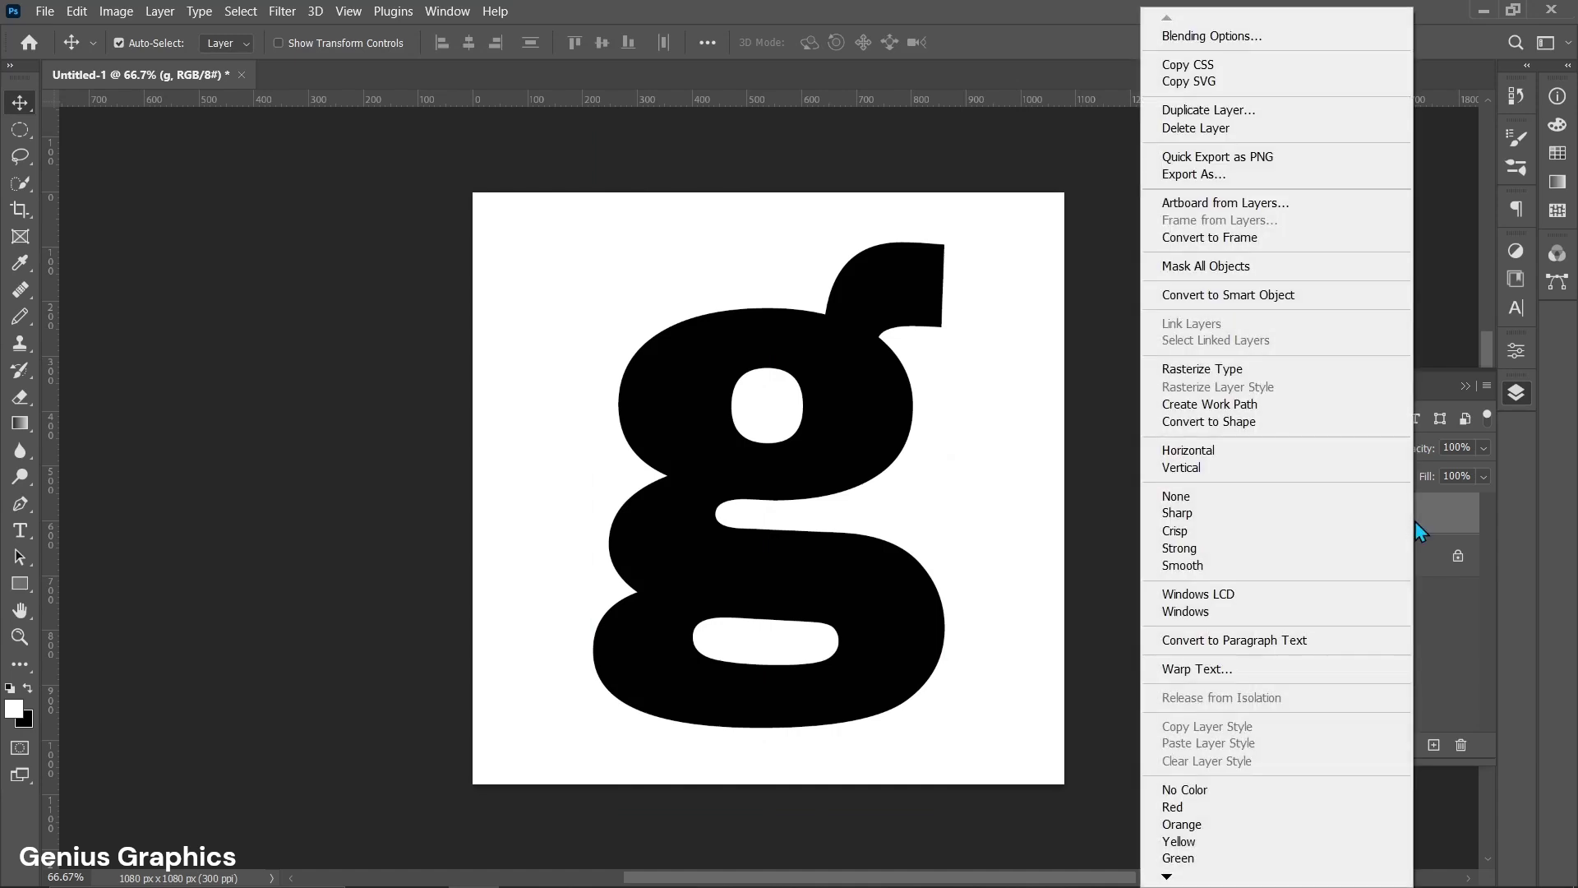
{"action": "left_click", "coordinate": [1228, 369]}
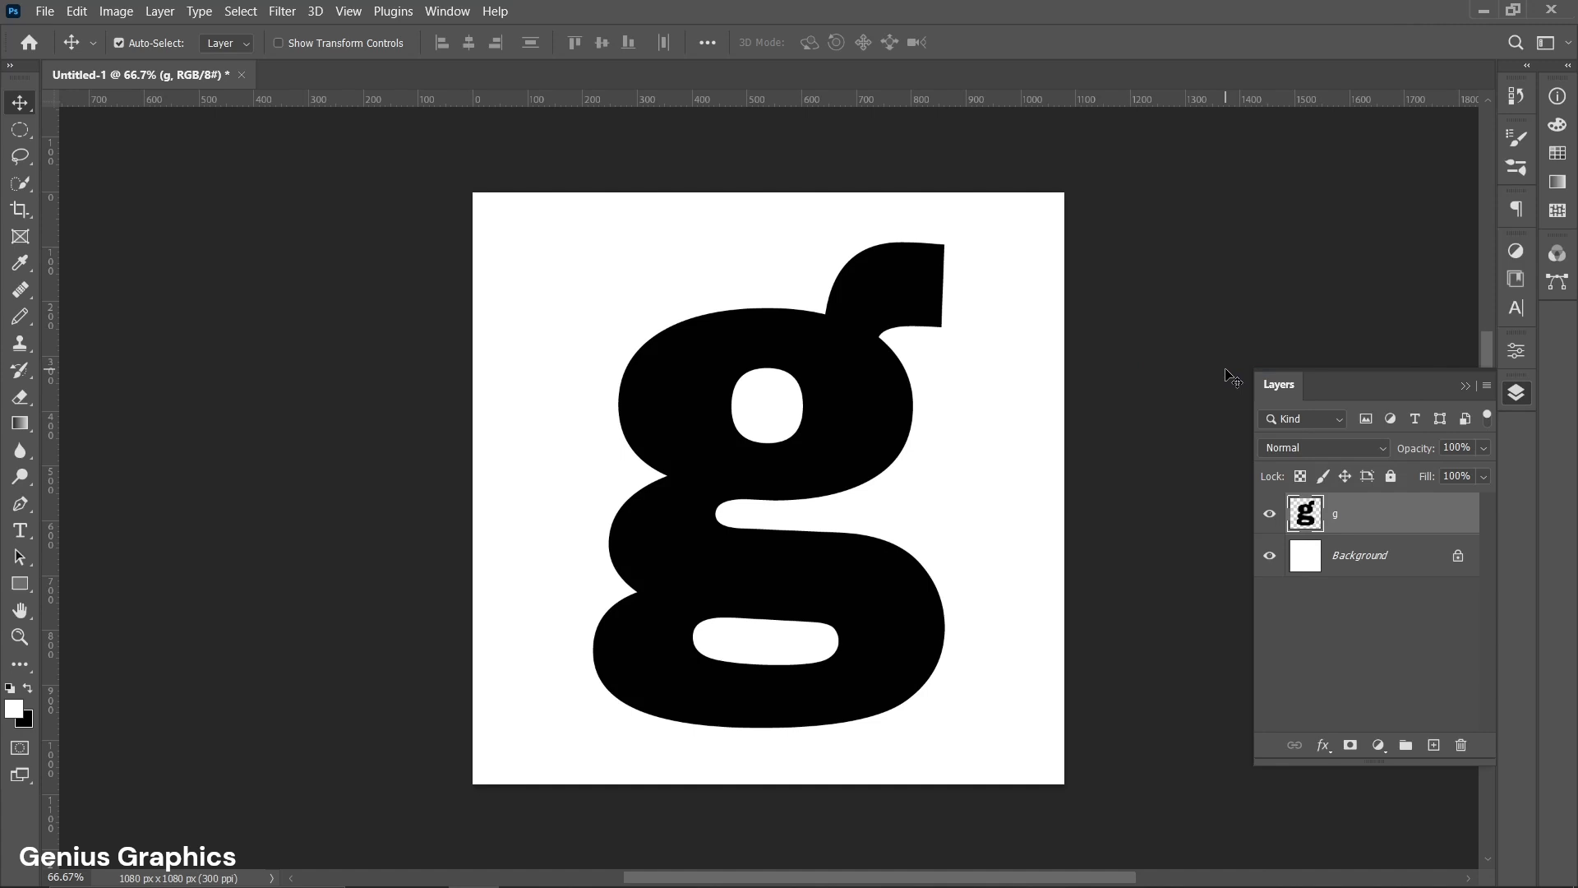
Step: Trace a closed Pen path around the g's upper-right ear, extending outward beyond it
{"action": "left_click", "coordinate": [21, 506]}
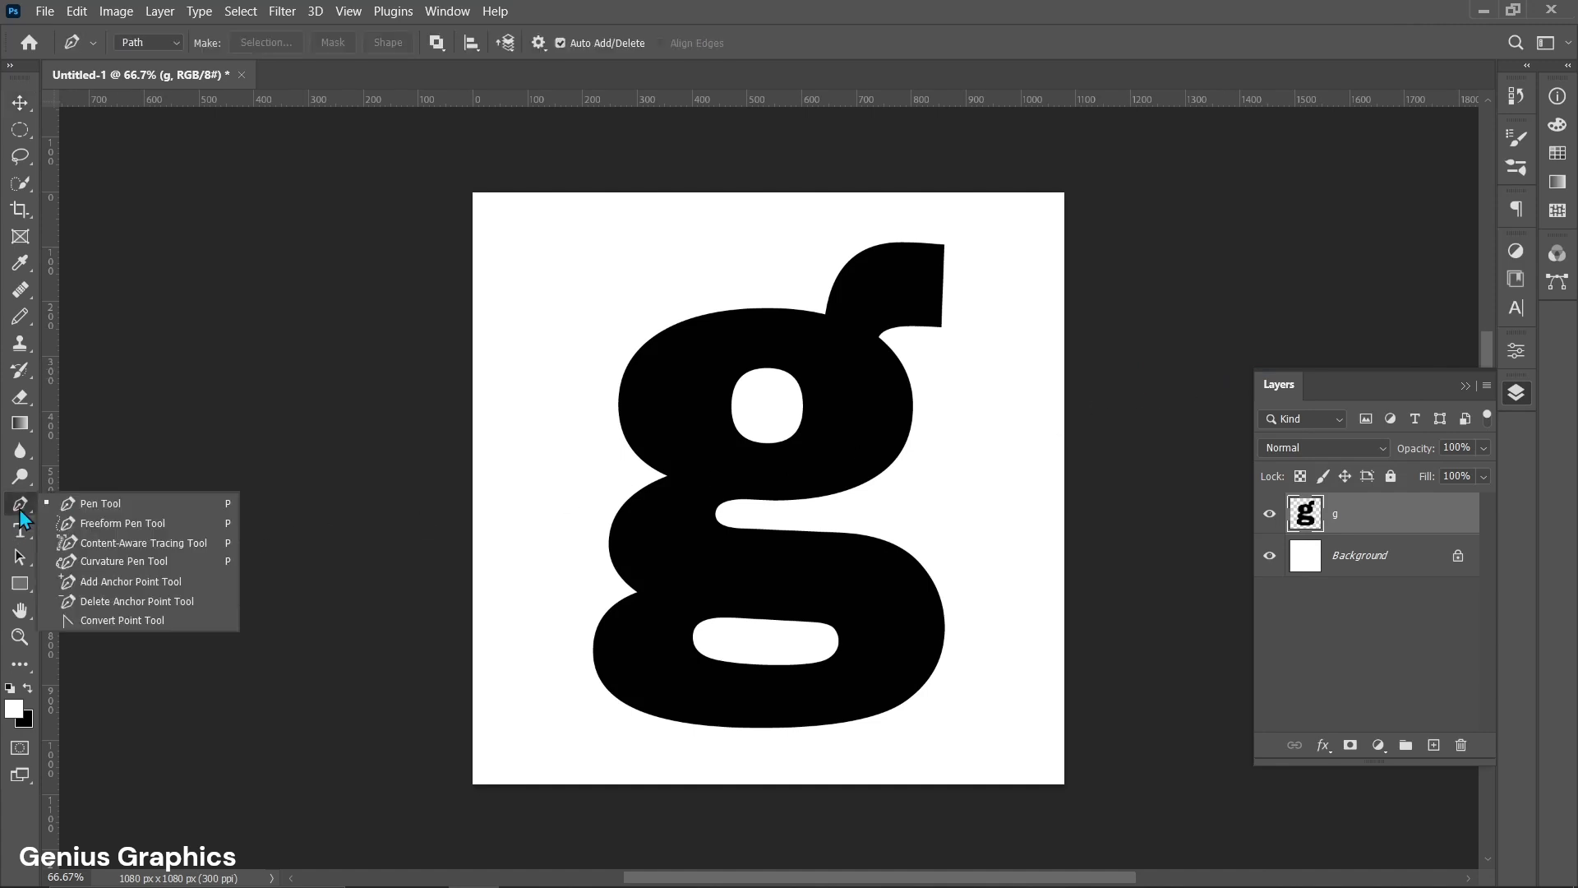
{"action": "left_click", "coordinate": [90, 512]}
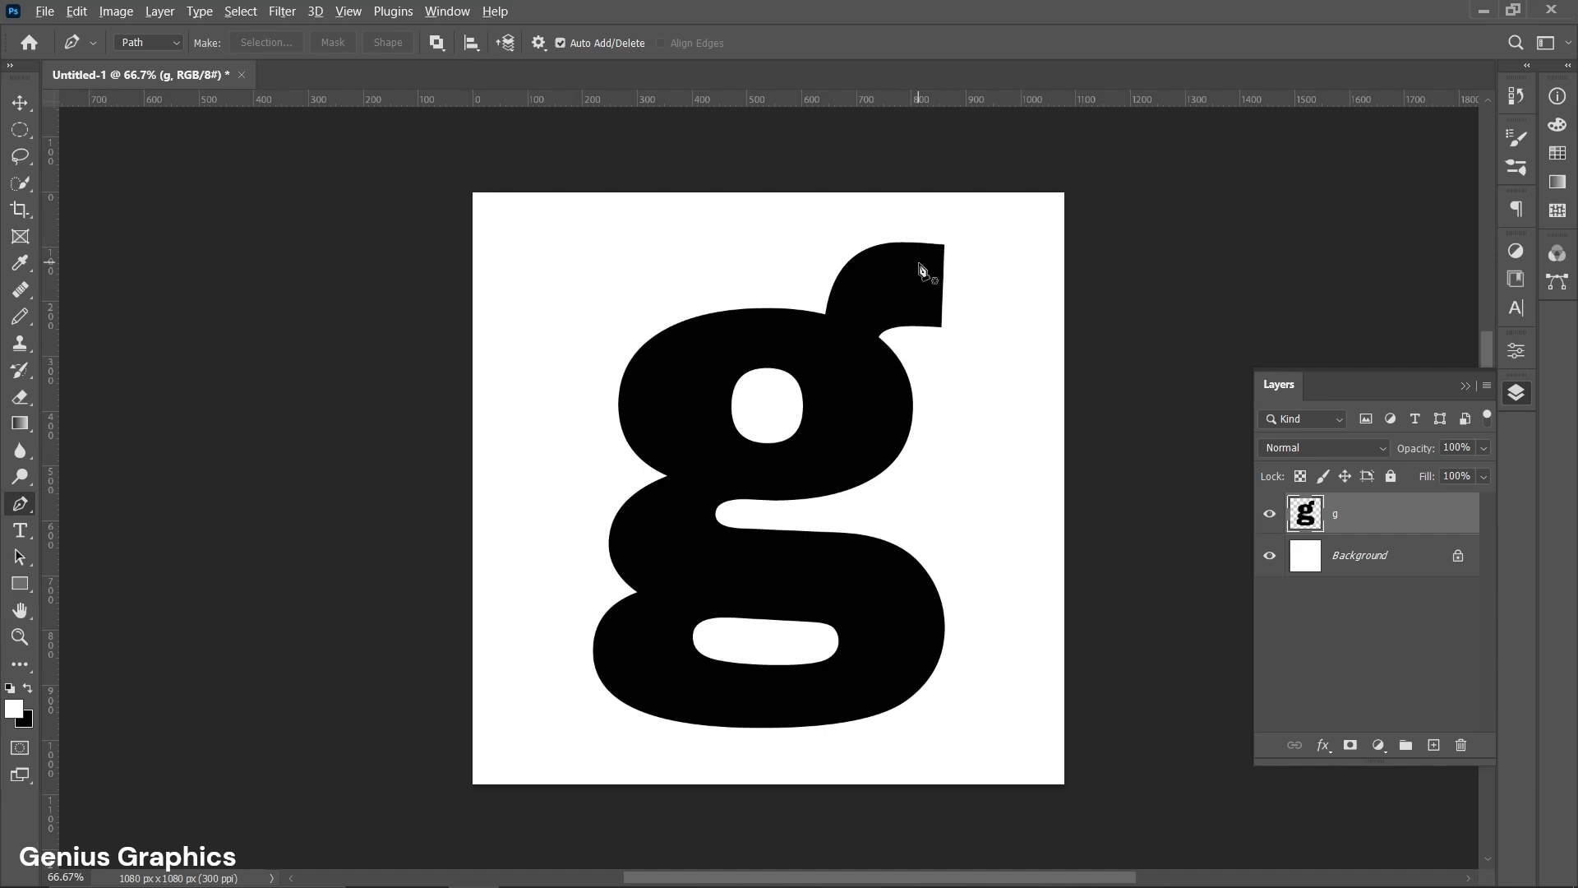
{"action": "scroll", "coordinate": [952, 260], "scroll_direction": "up", "scroll_amount": 3}
{"action": "scroll", "coordinate": [945, 258], "scroll_direction": "up", "scroll_amount": 2}
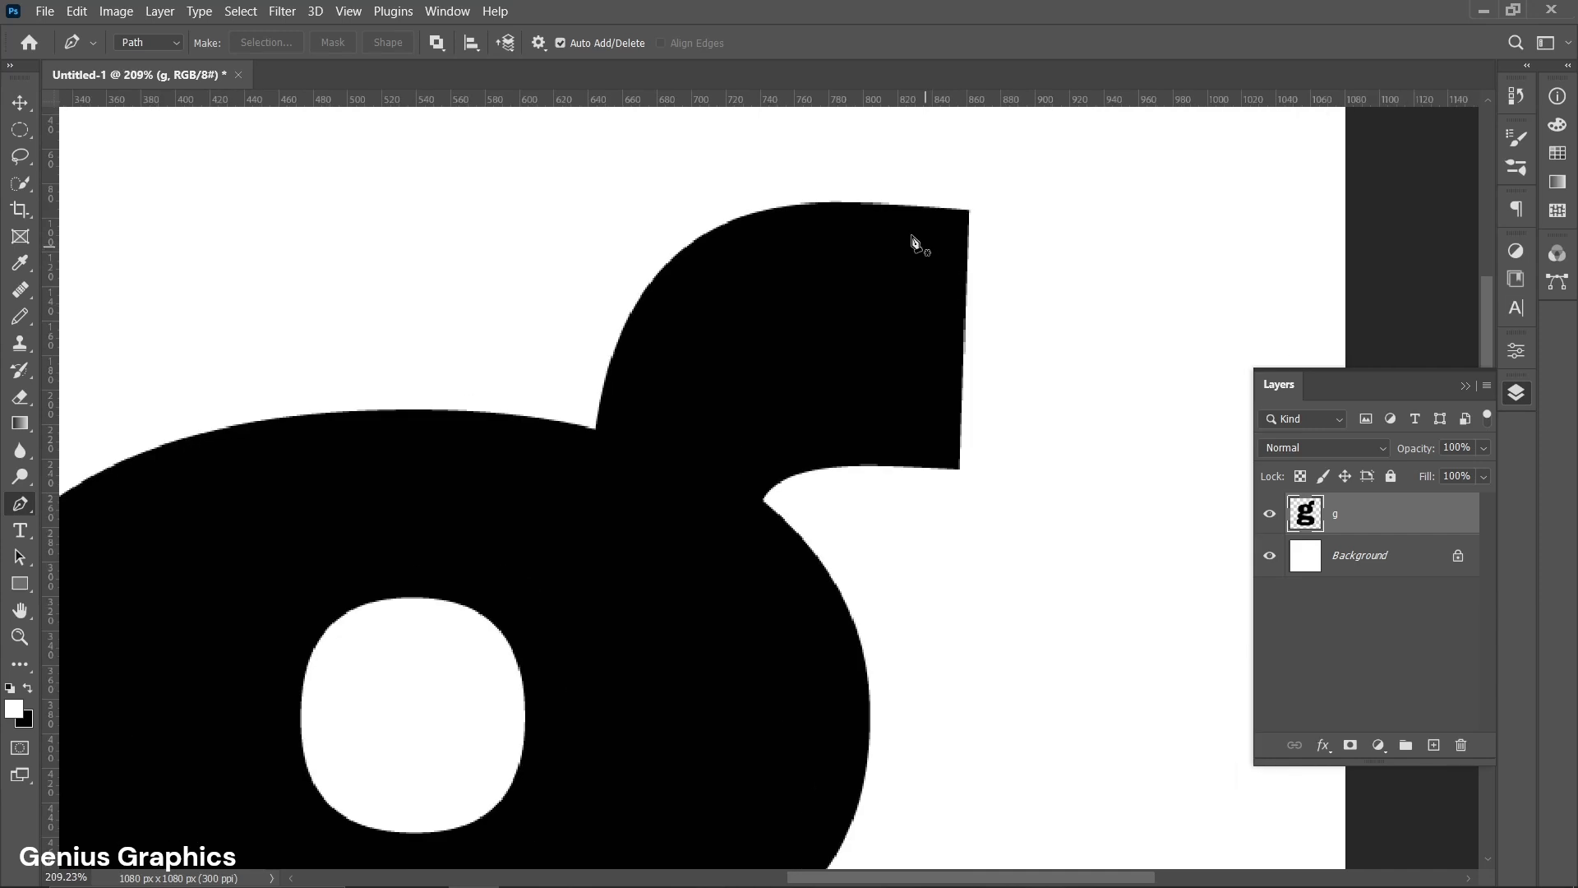
{"action": "left_click", "coordinate": [874, 204]}
{"action": "left_click_drag", "start_coordinate": [966, 294], "coordinate": [963, 395]}
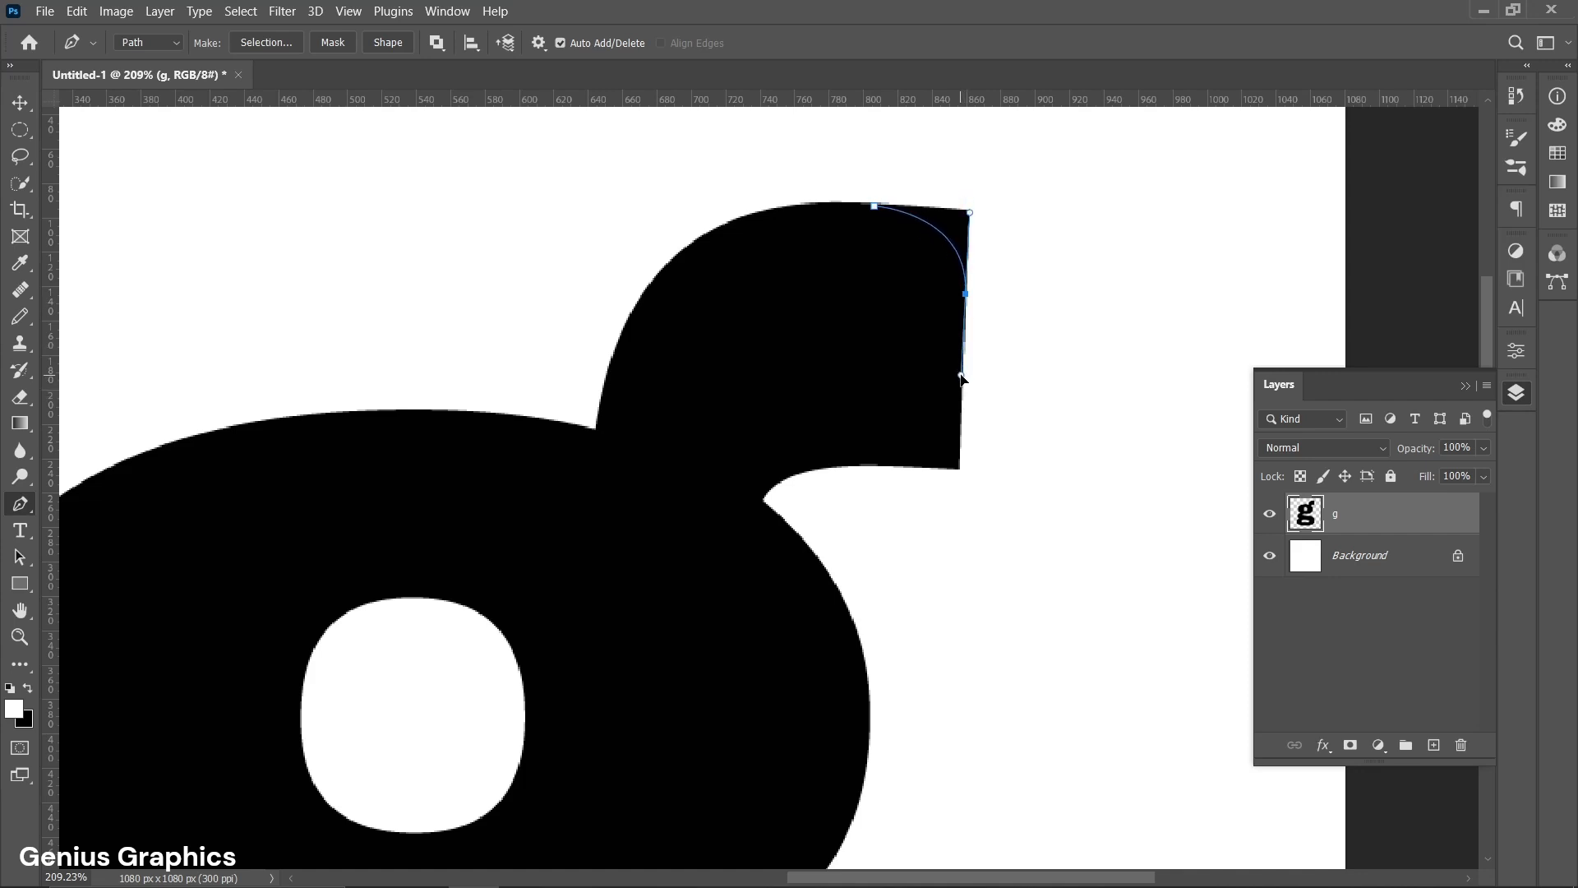
{"action": "left_click", "coordinate": [961, 383]}
{"action": "left_click_drag", "start_coordinate": [864, 466], "coordinate": [760, 470]}
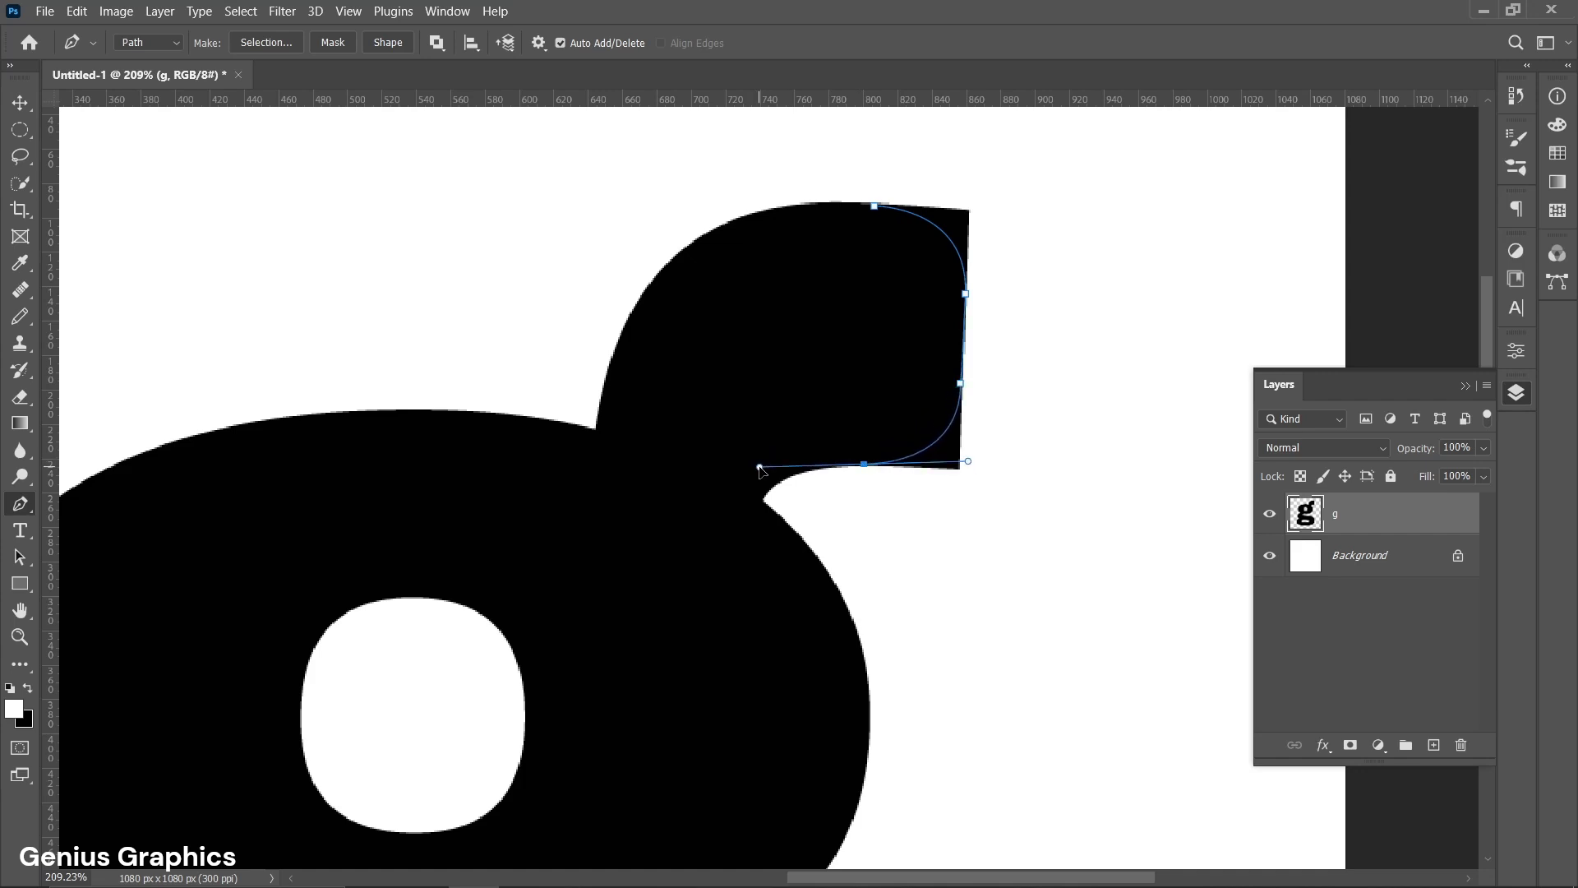
{"action": "left_click", "coordinate": [844, 466]}
{"action": "left_click", "coordinate": [1005, 552]}
{"action": "left_click", "coordinate": [1031, 179]}
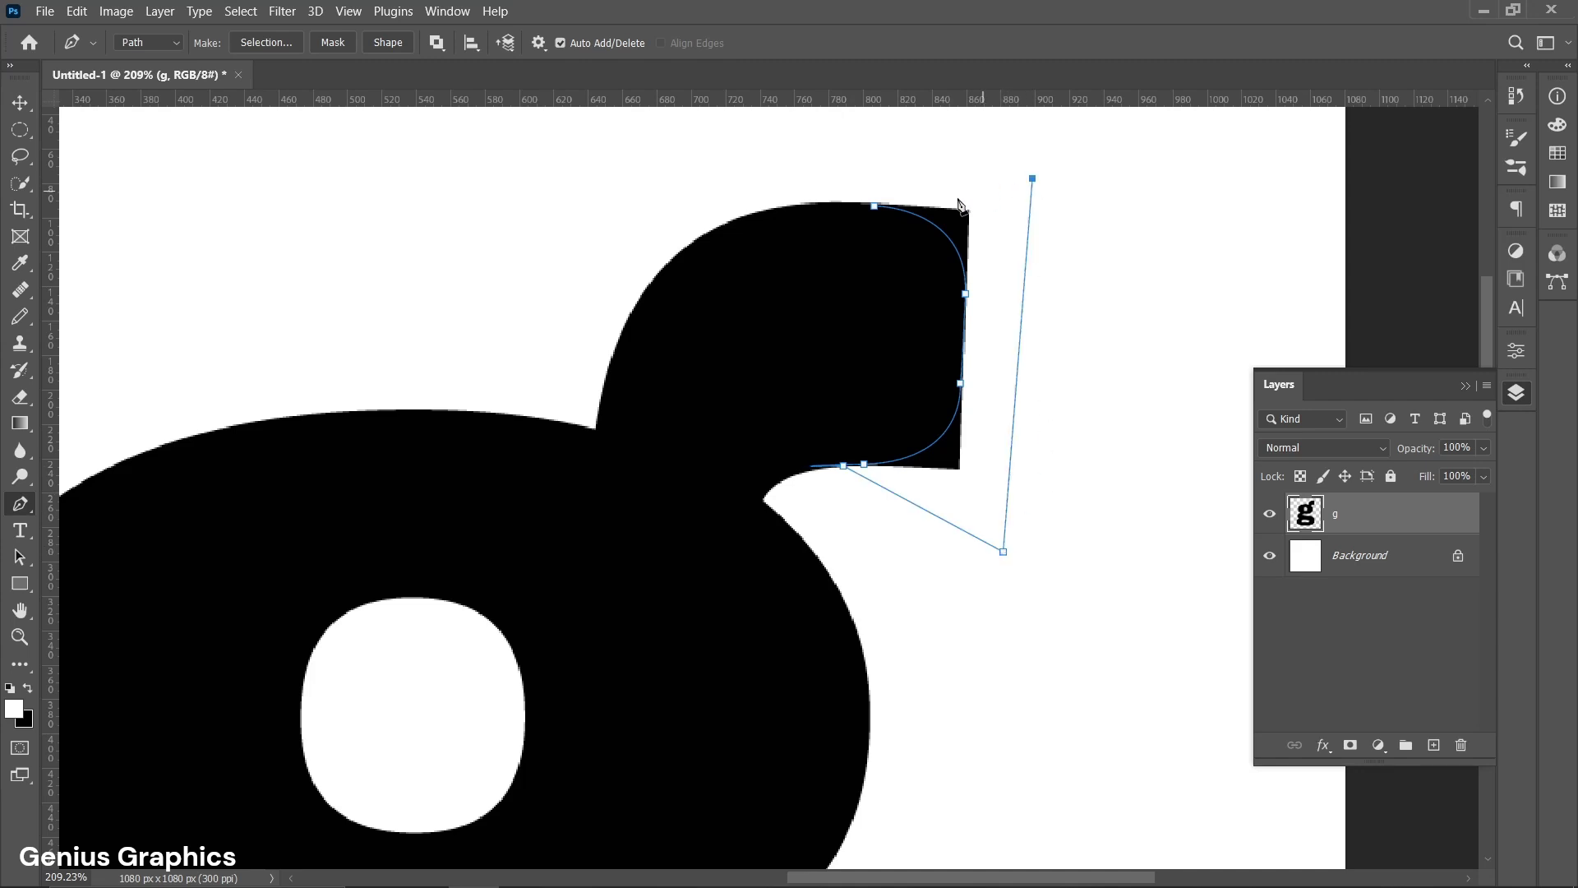
{"action": "left_click", "coordinate": [877, 207]}
{"action": "left_click", "coordinate": [981, 189]}
Step: Turn the path into a selection, delete the ear's corner, and deselect
{"action": "right_click", "coordinate": [983, 191]}
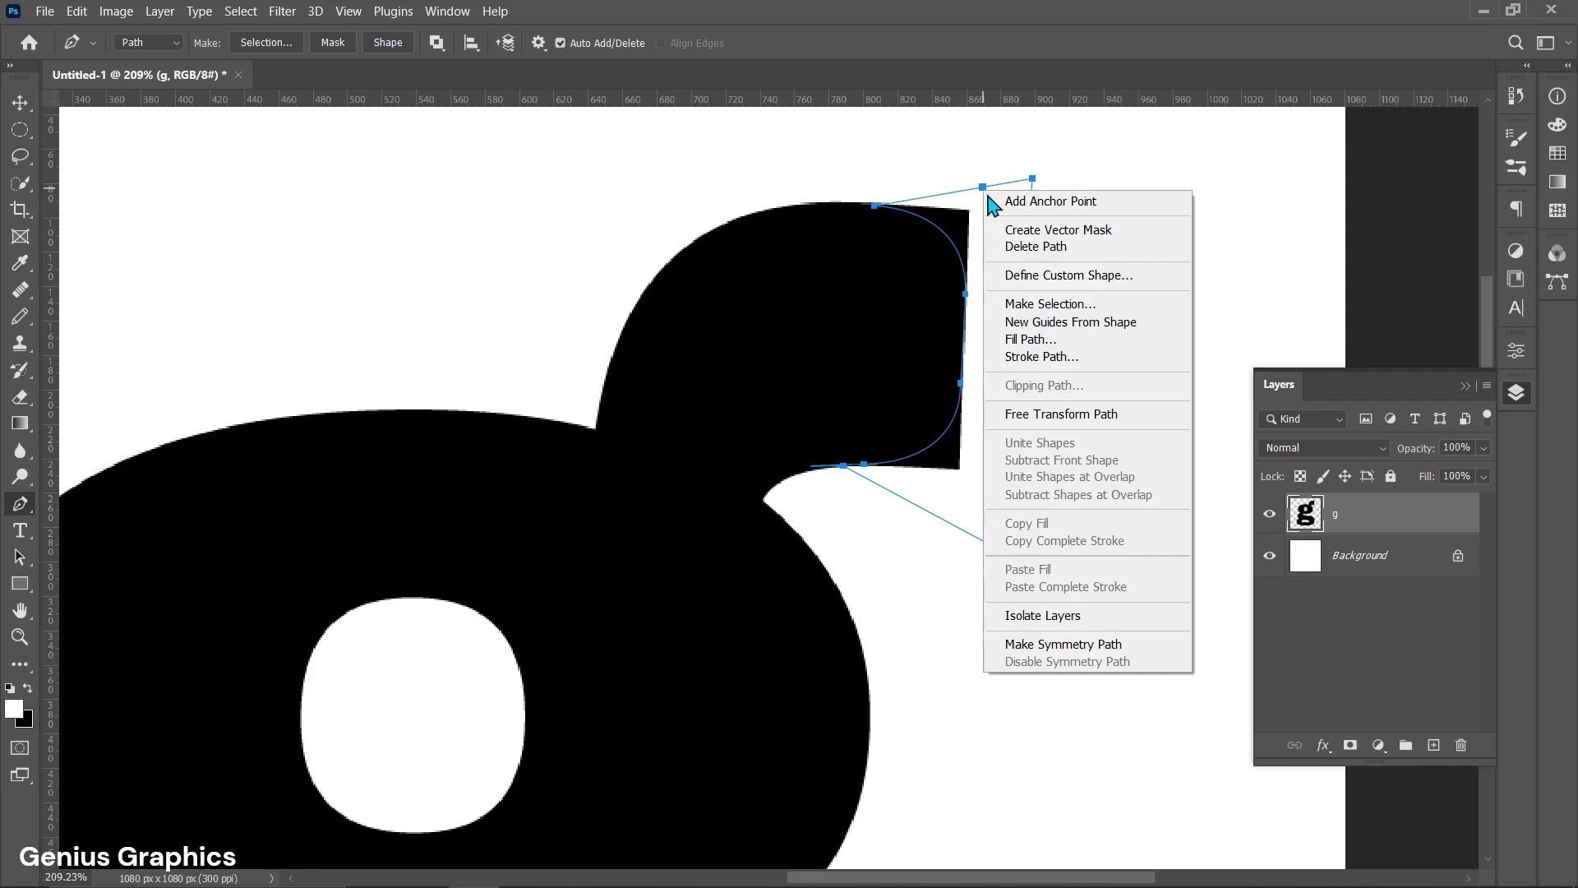
{"action": "left_click", "coordinate": [1045, 308]}
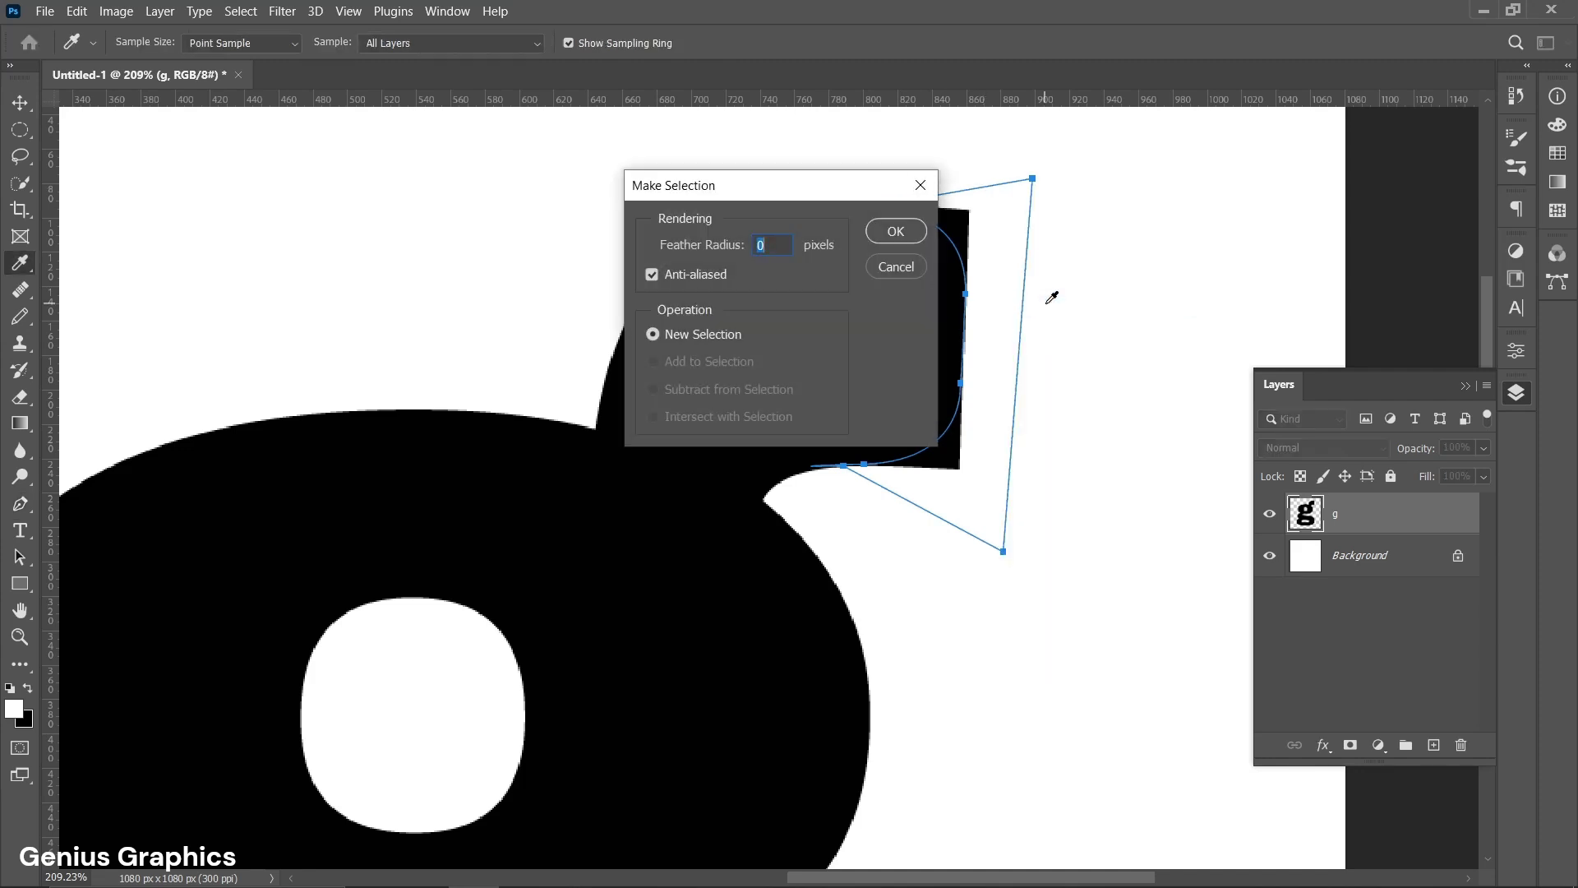
{"action": "left_click", "coordinate": [893, 232]}
{"action": "key", "text": "ctrl+0"}
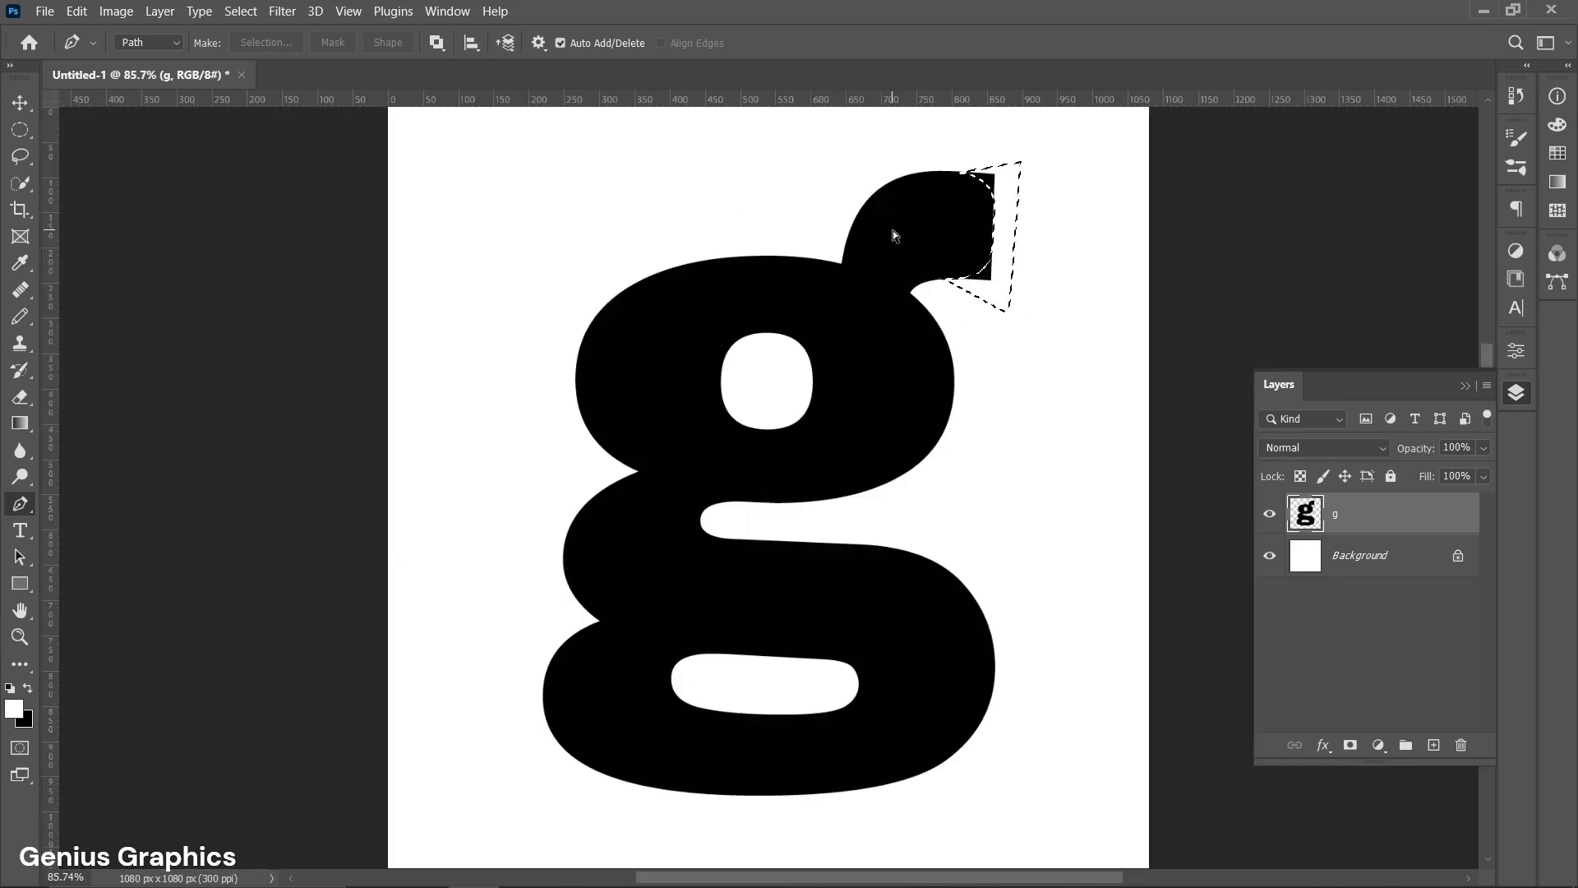
{"action": "key", "text": "Delete"}
{"action": "key", "text": "ctrl+d"}
Step: Save a JPEG copy named 'g FUR EFFECT' into the PHOTOSHOP folder at maximum quality
{"action": "left_click", "coordinate": [45, 12]}
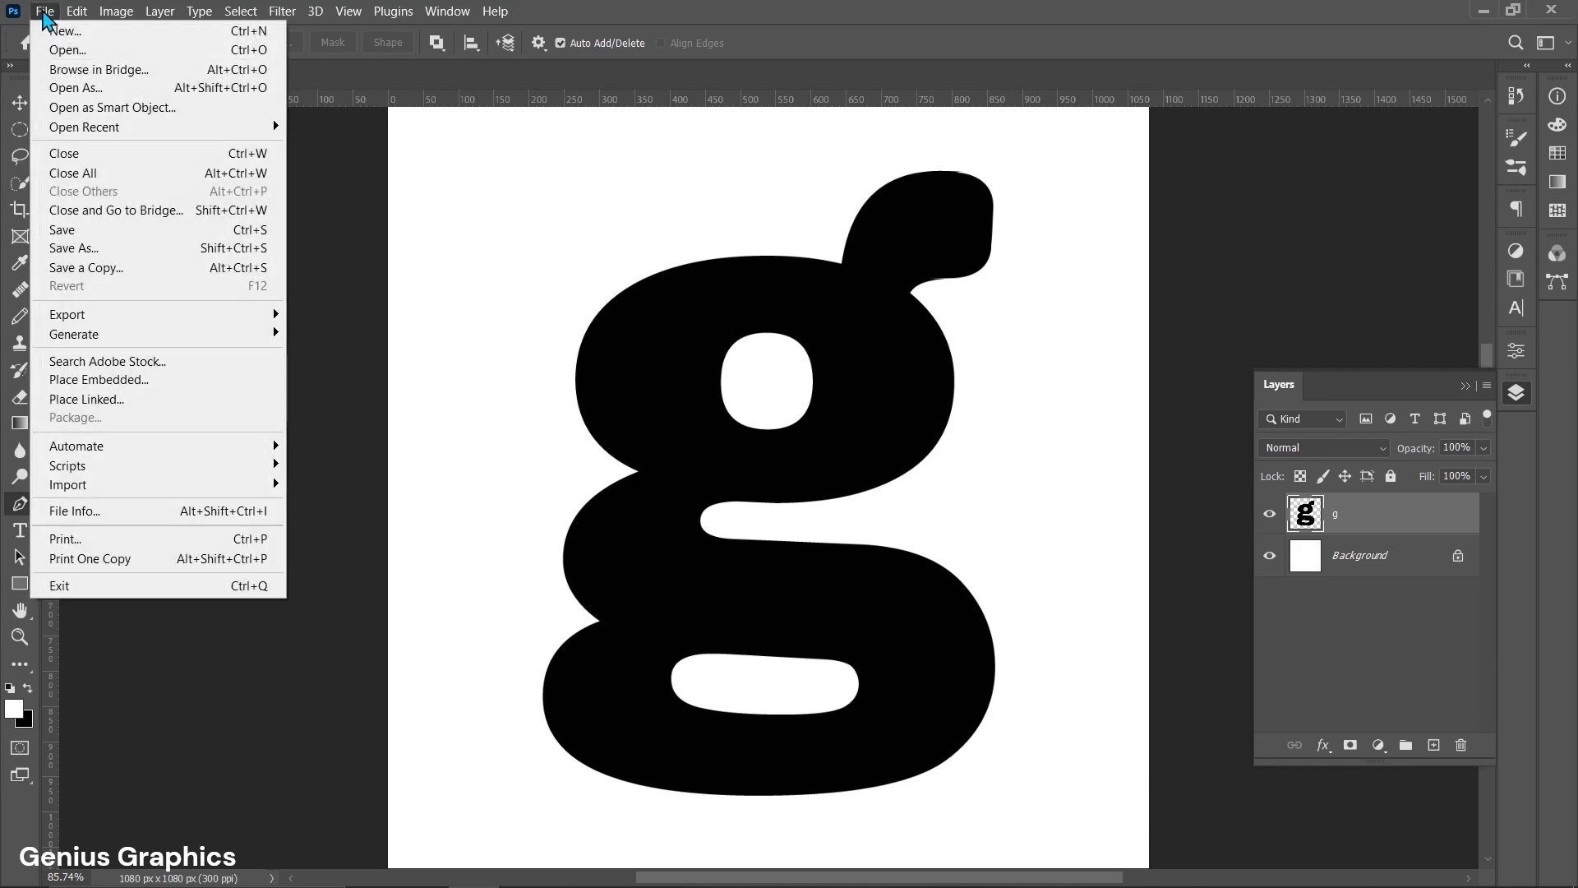
{"action": "left_click", "coordinate": [74, 281]}
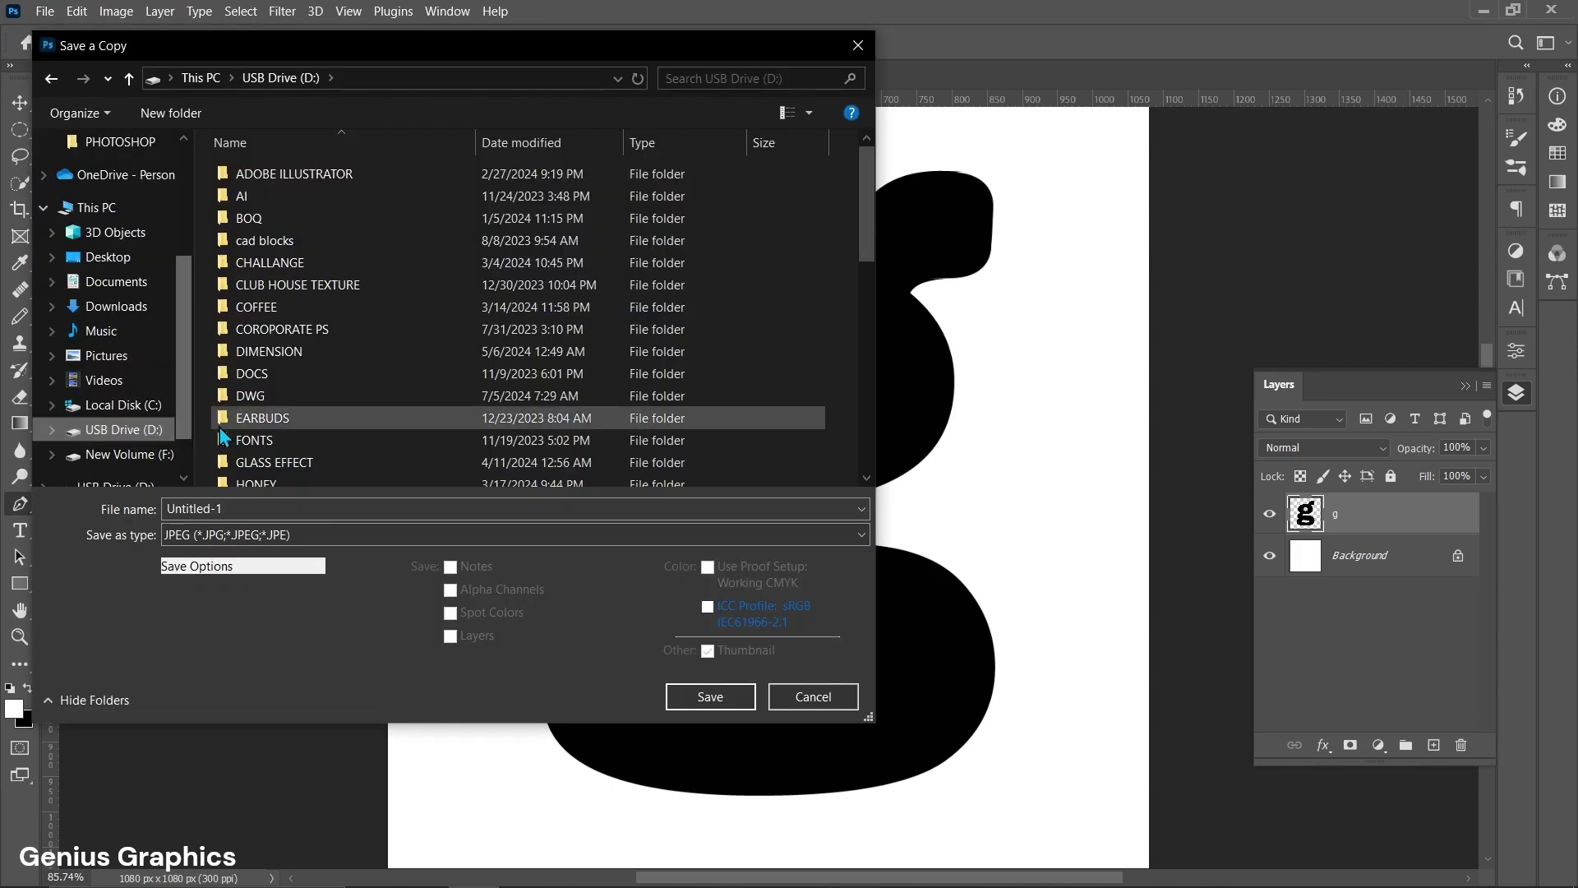
{"action": "scroll", "coordinate": [220, 426], "scroll_direction": "down", "scroll_amount": 2}
{"action": "scroll", "coordinate": [232, 437], "scroll_direction": "down", "scroll_amount": 1}
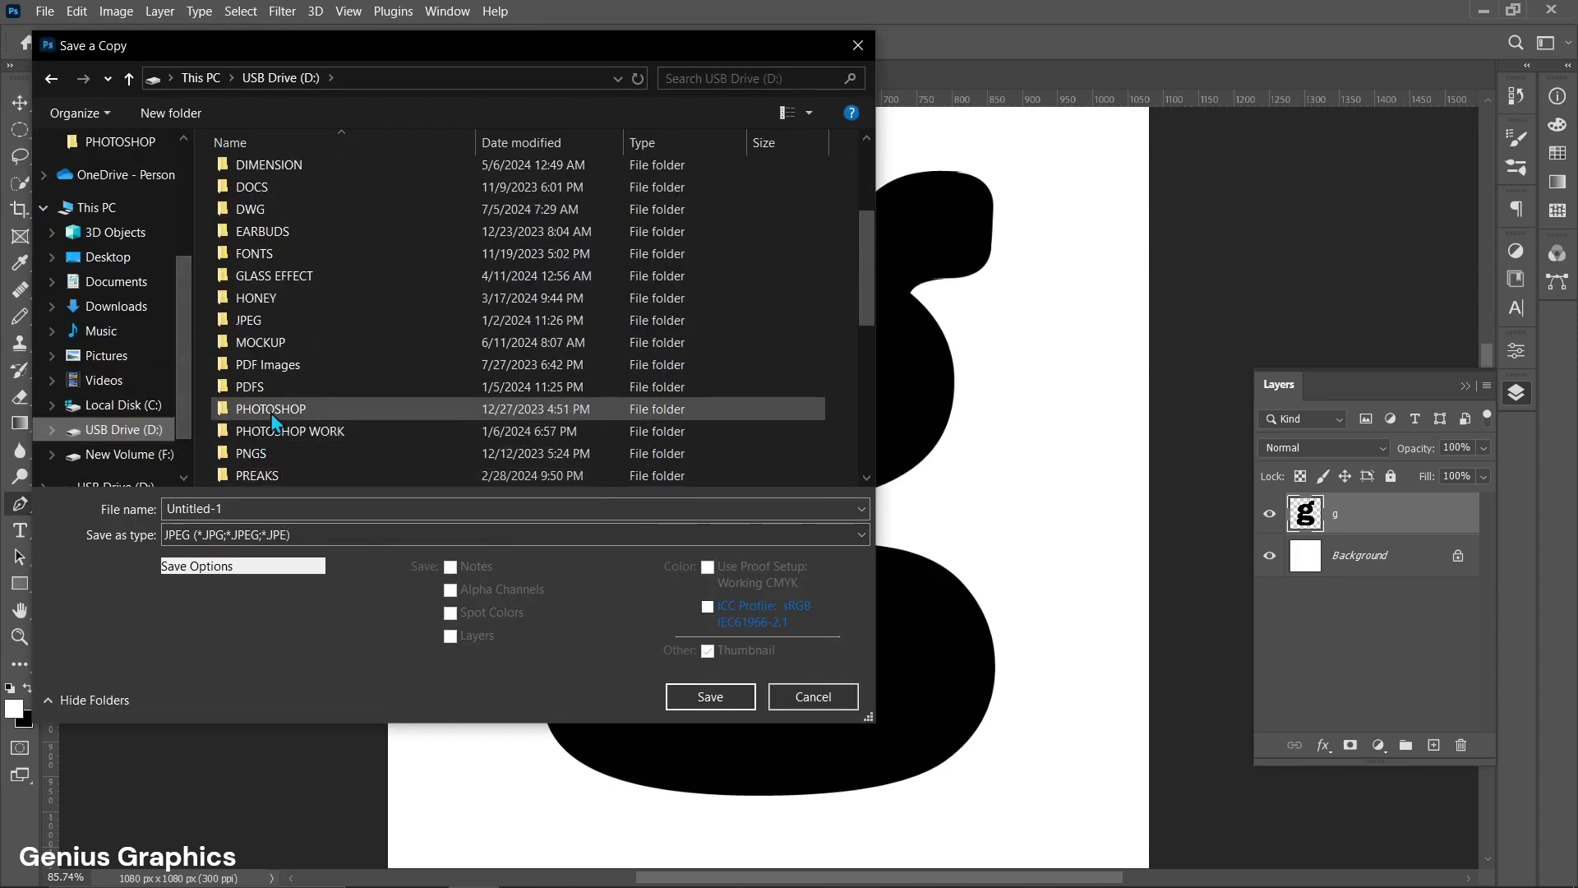
{"action": "double_click", "coordinate": [273, 417]}
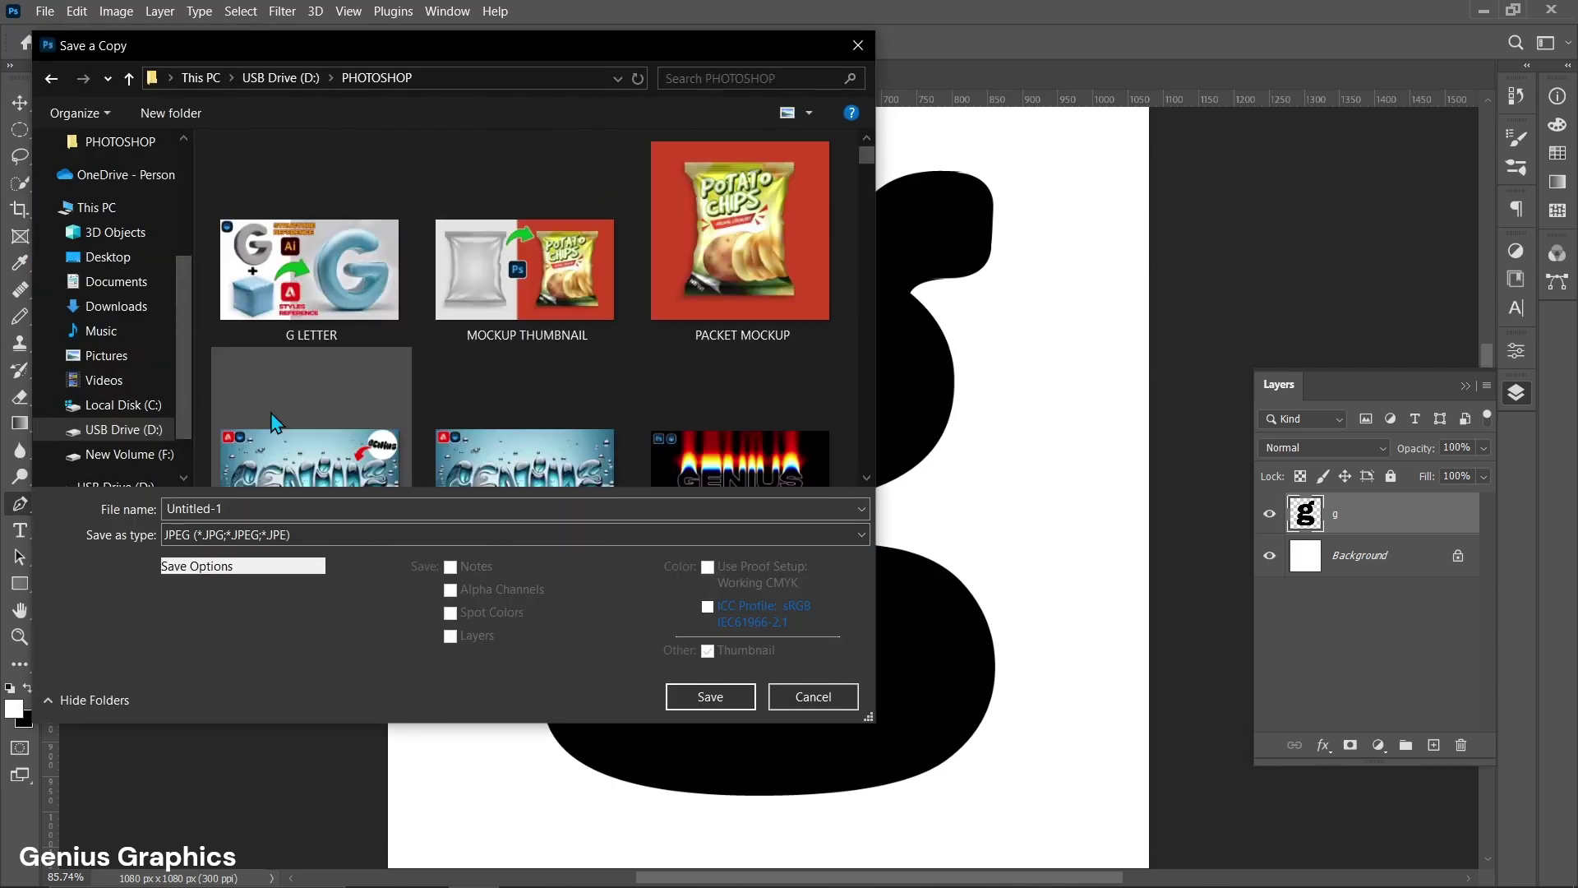
{"action": "type", "text": "g FUR EFFECT"}
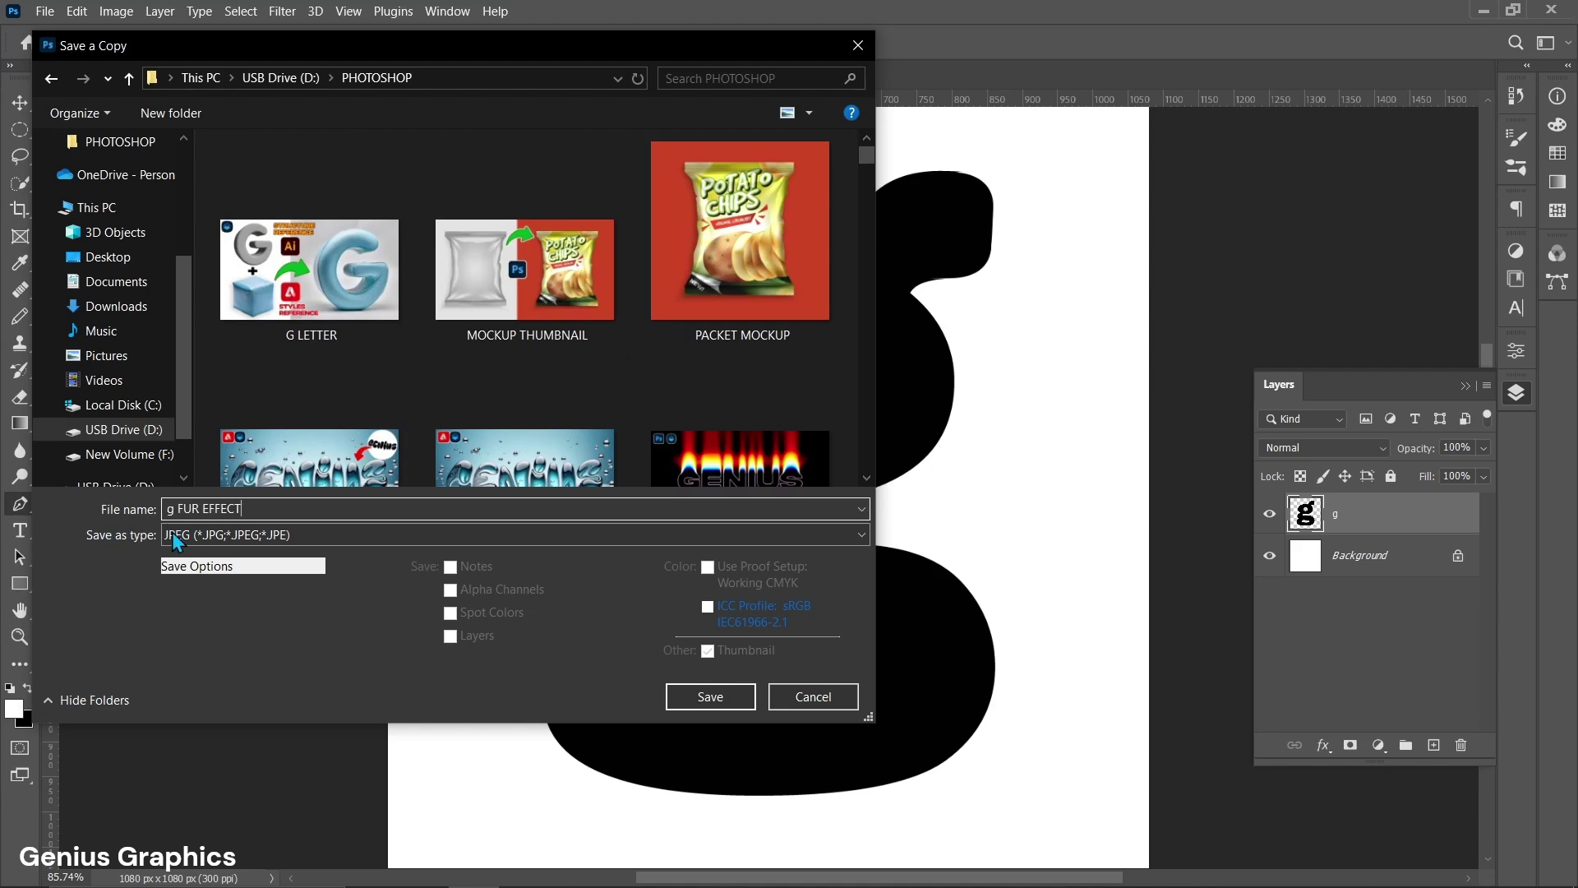
{"action": "left_click", "coordinate": [863, 533]}
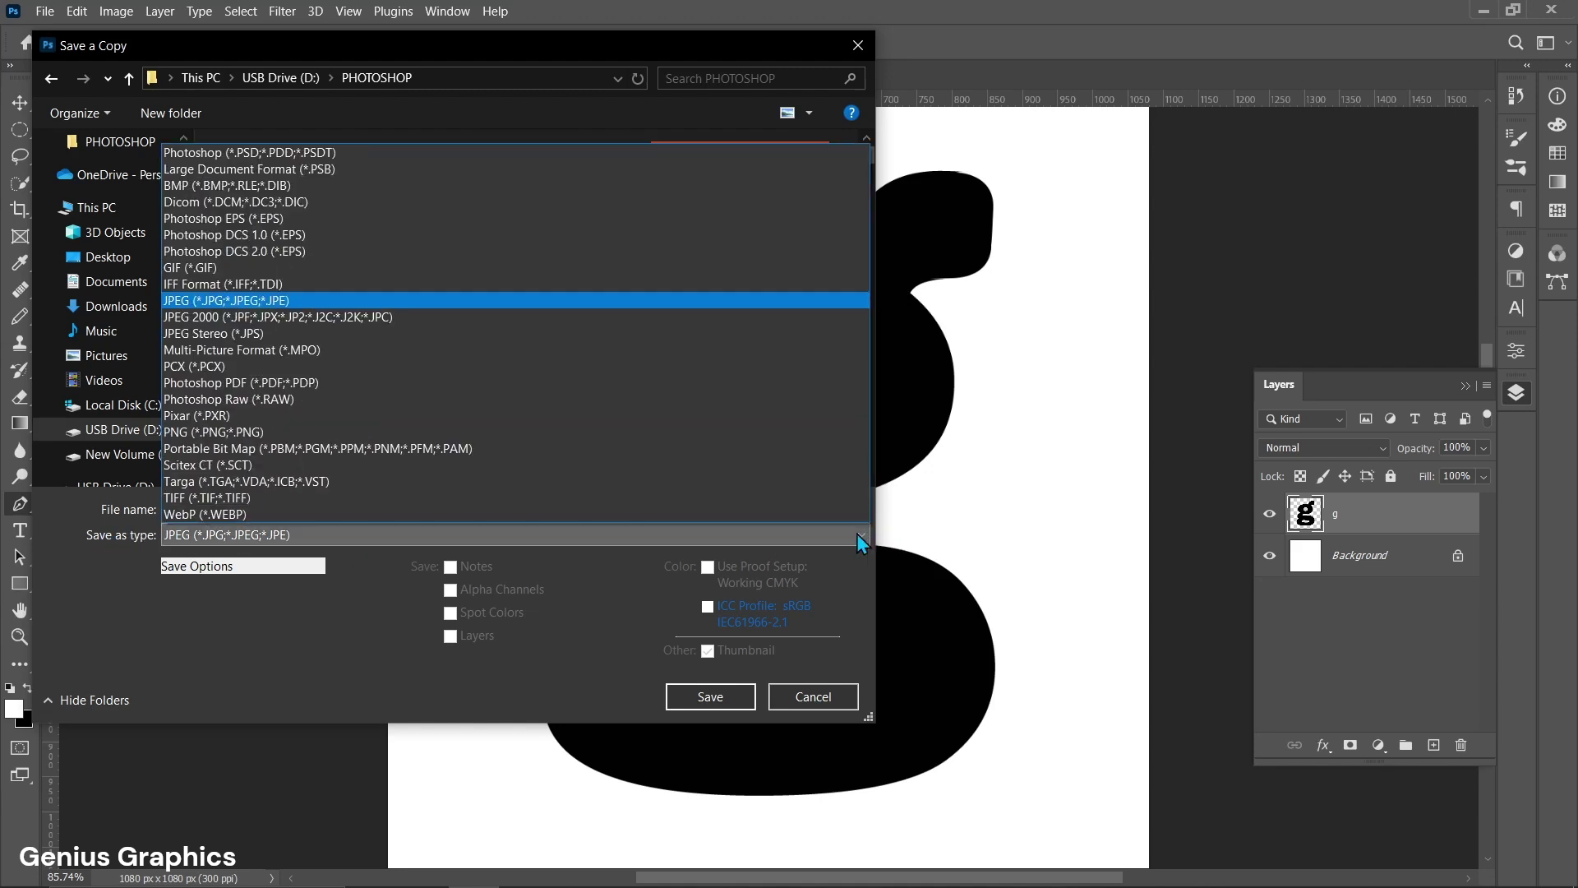
{"action": "left_click", "coordinate": [230, 301]}
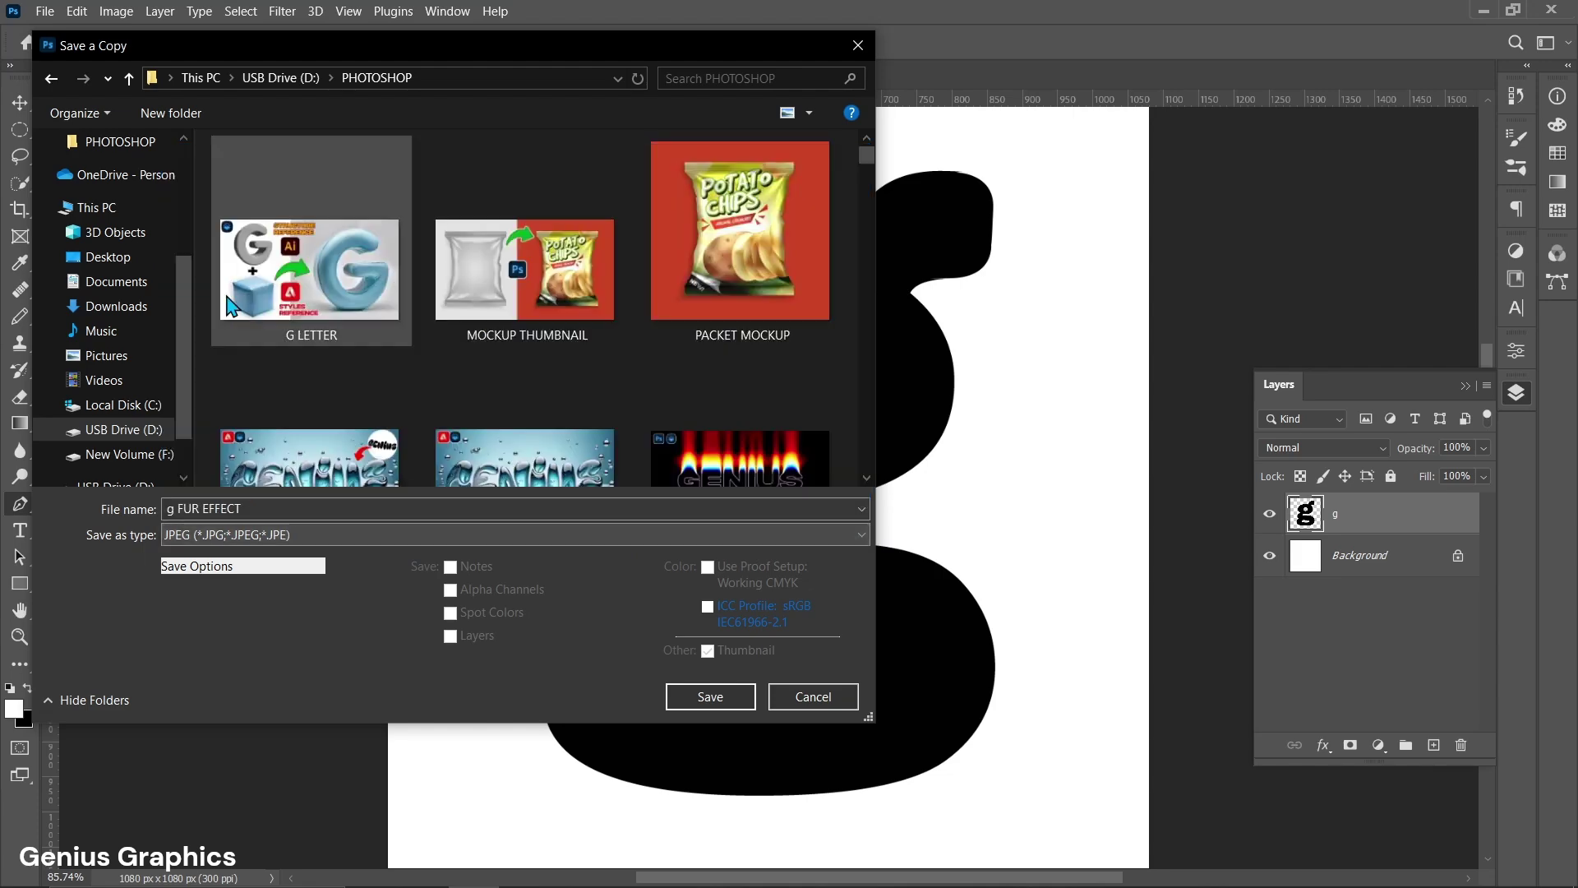
{"action": "left_click", "coordinate": [707, 698]}
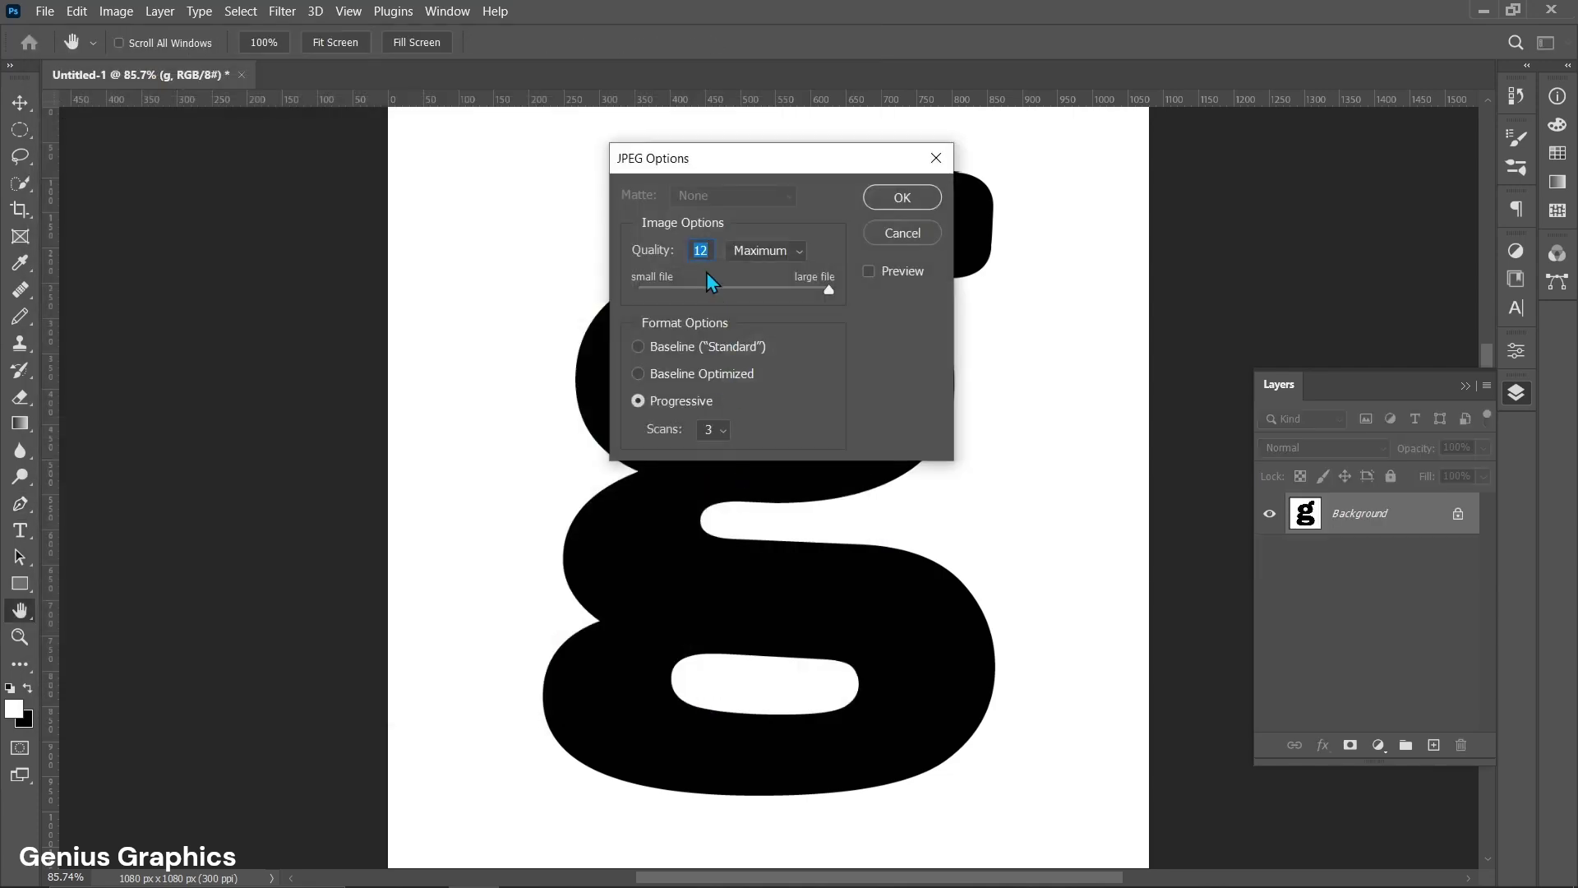
{"action": "left_click_drag", "start_coordinate": [886, 171], "coordinate": [896, 325]}
Step: Confirm the JPEG options and select the whole sample prompt in Firefly for replacement
{"action": "left_click", "coordinate": [907, 354]}
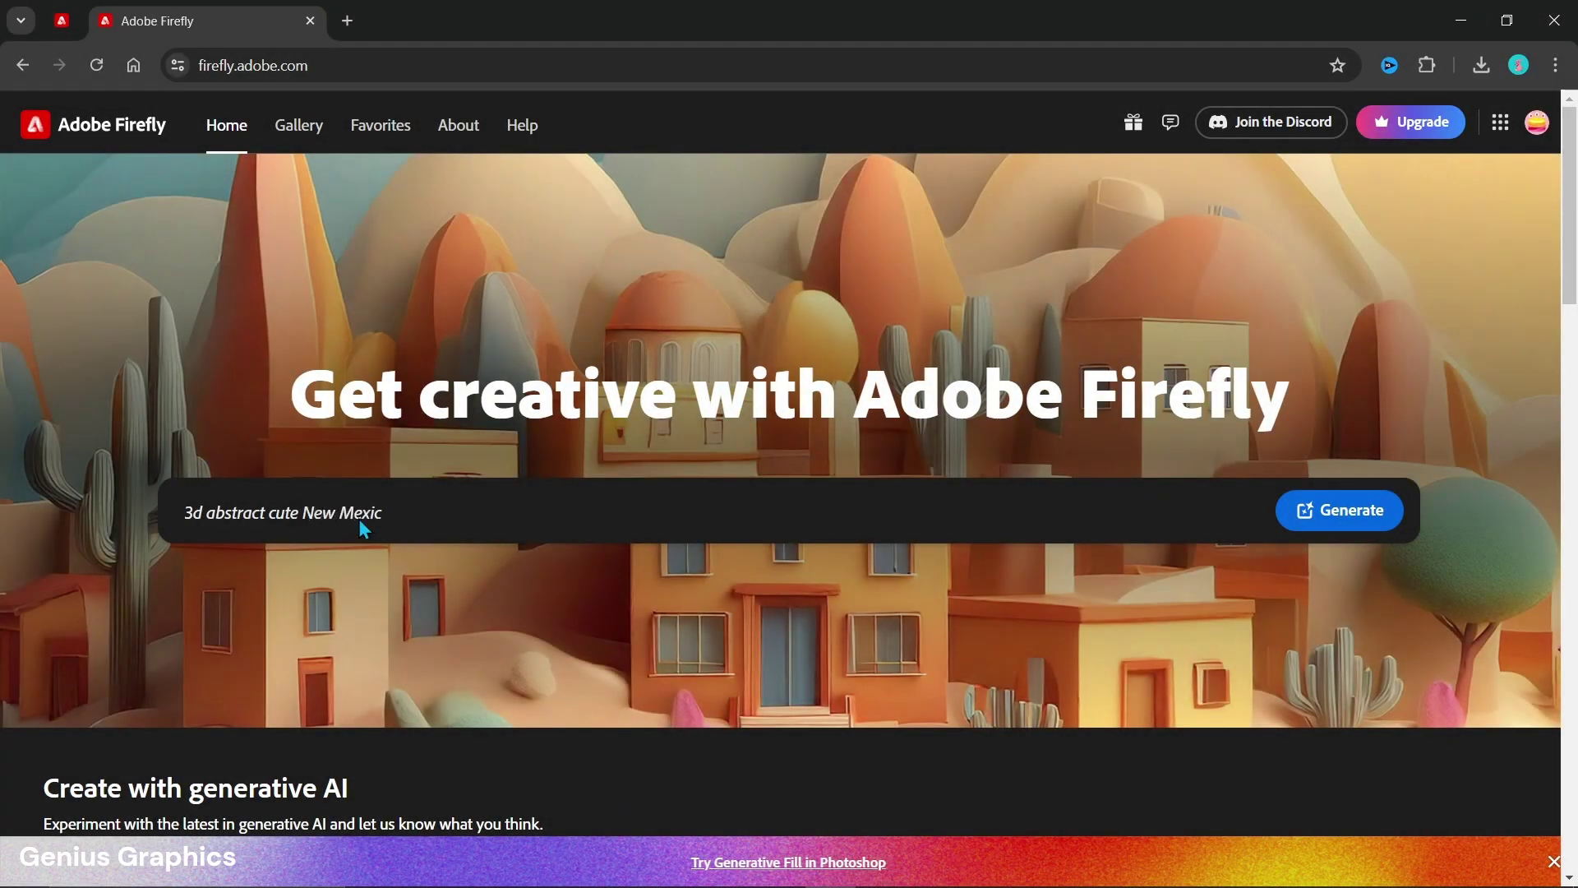
{"action": "triple_click", "coordinate": [344, 517]}
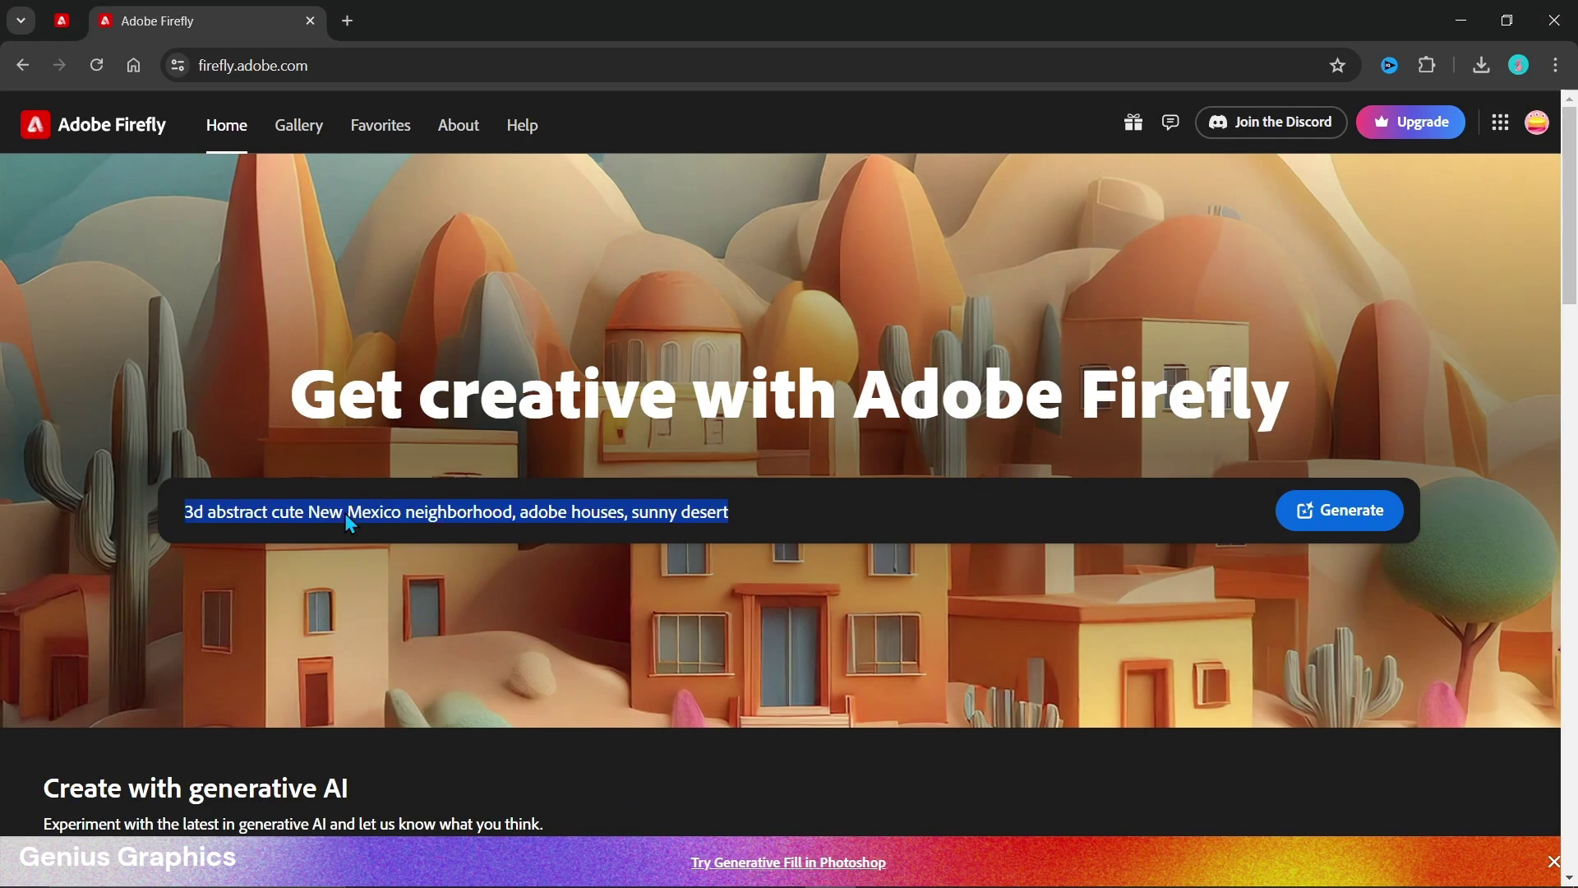
{"action": "type", "text": "s"}
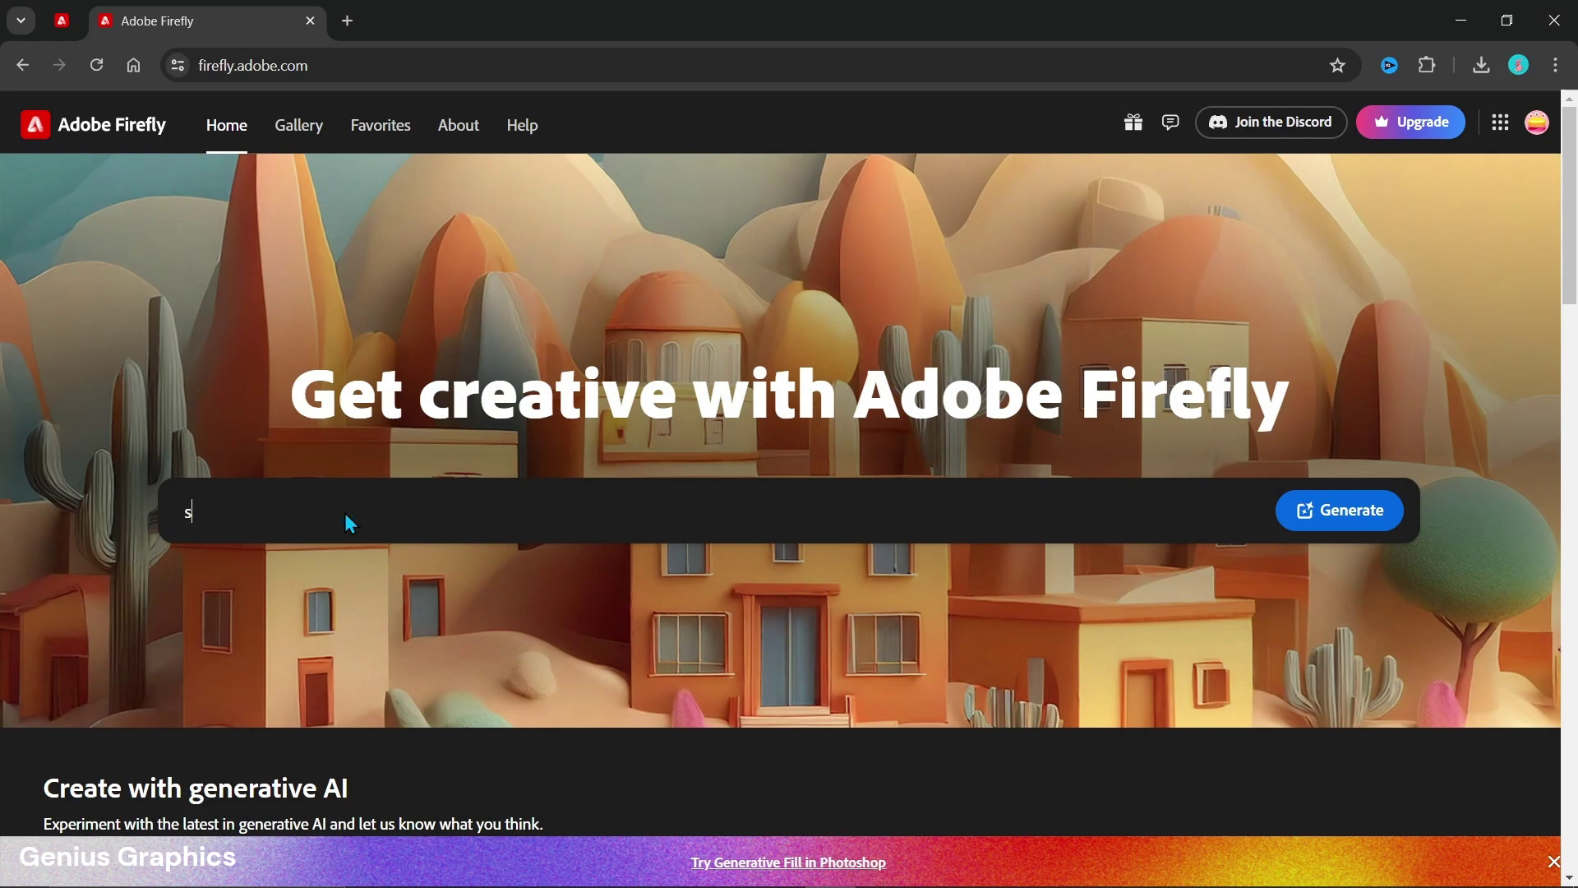
{"action": "type", "text": "oft light"}
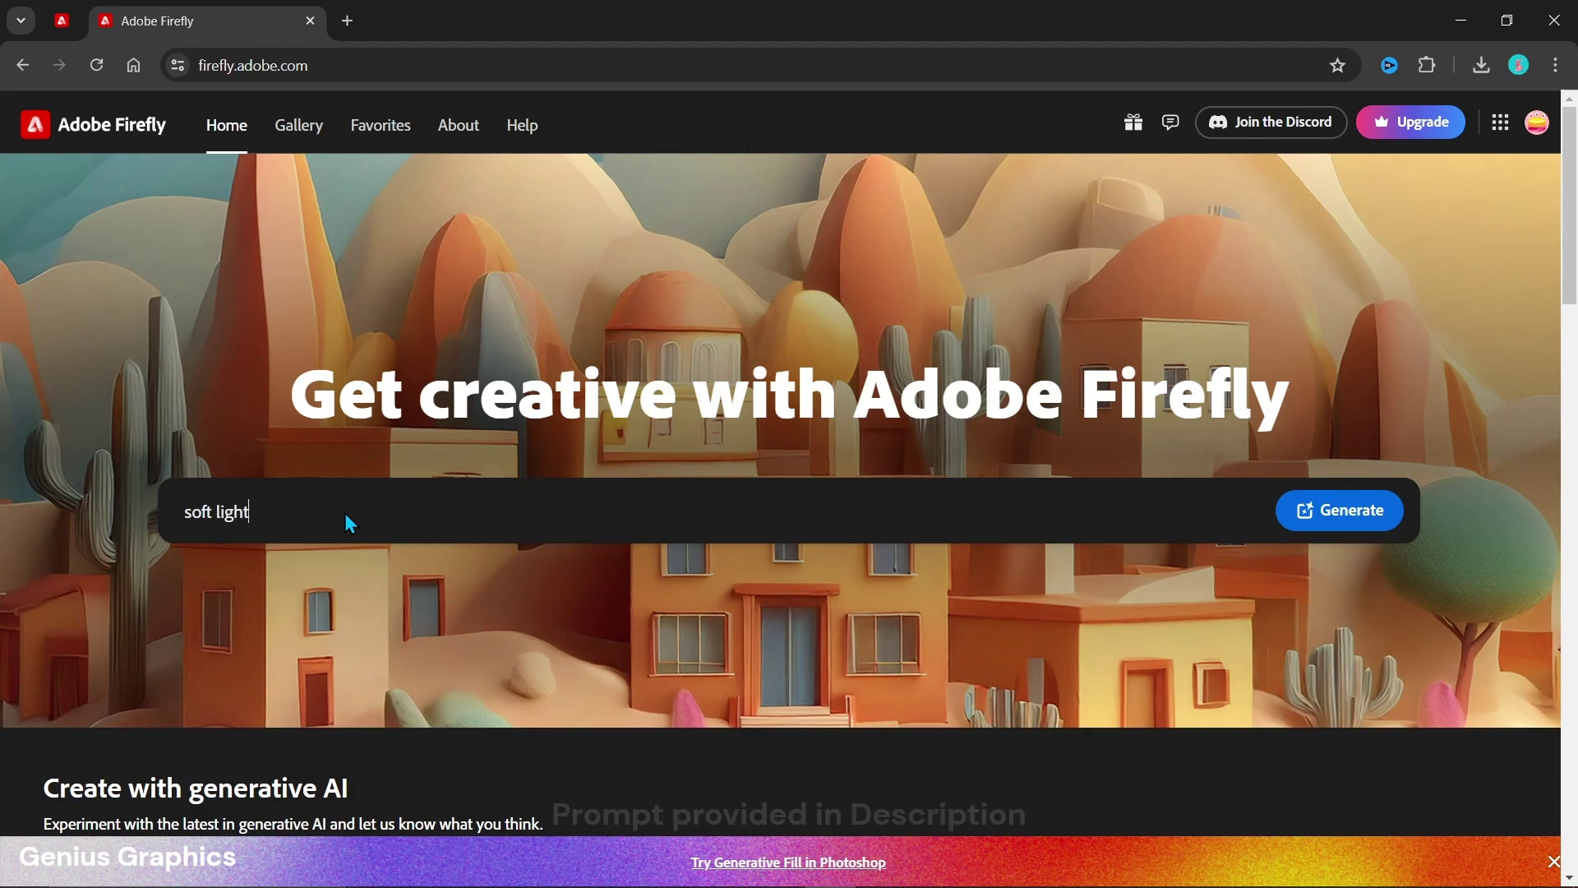
{"action": "type", "text": " blue fur cushio"}
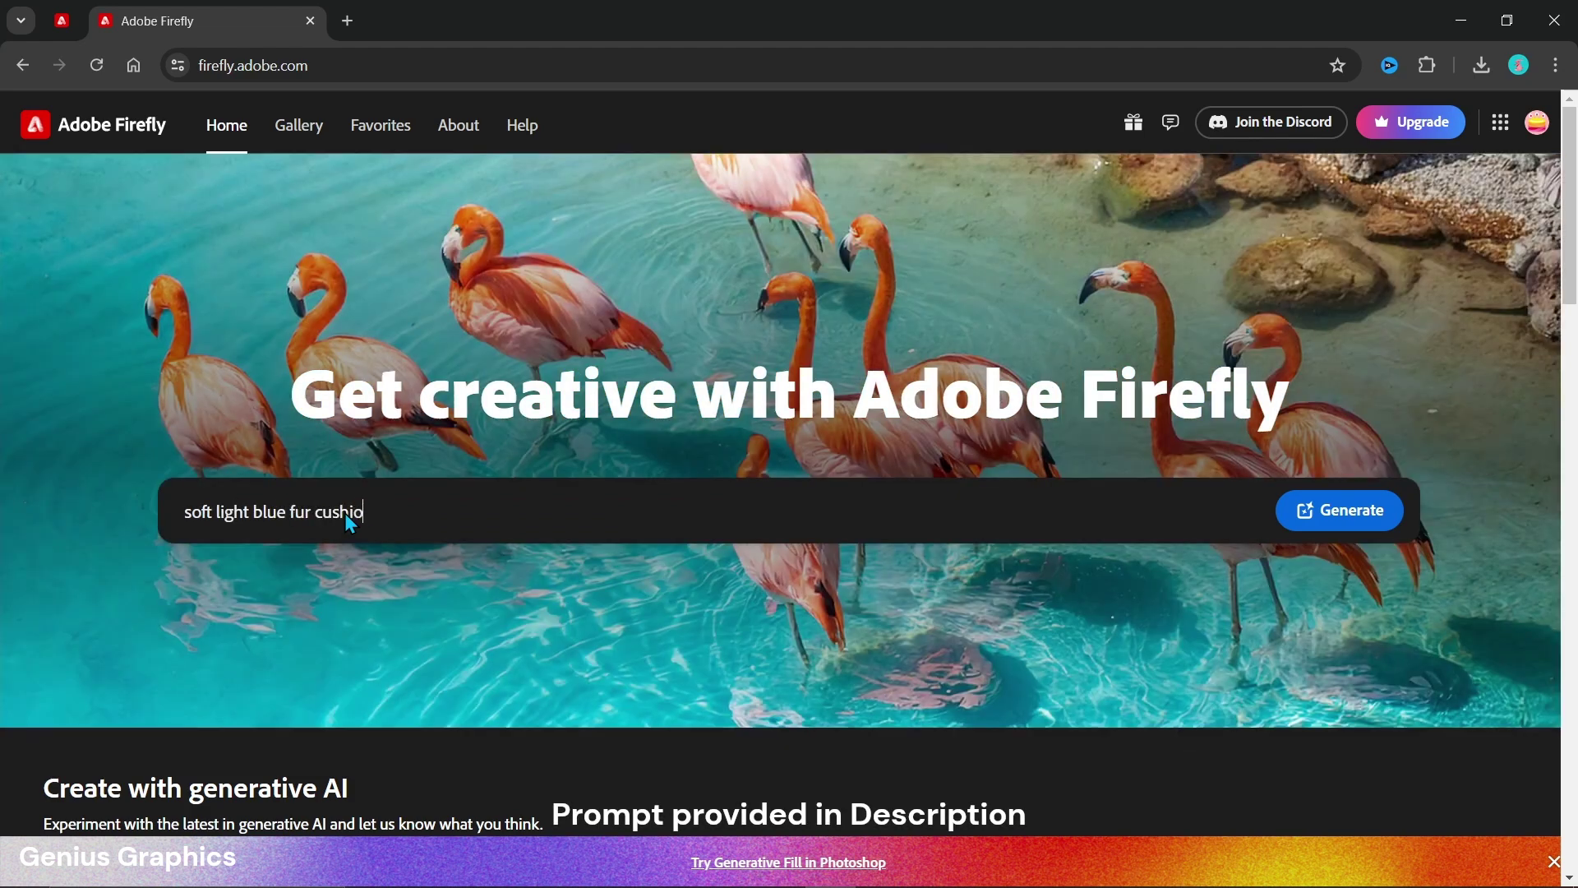
{"action": "type", "text": "n, realistic textil"}
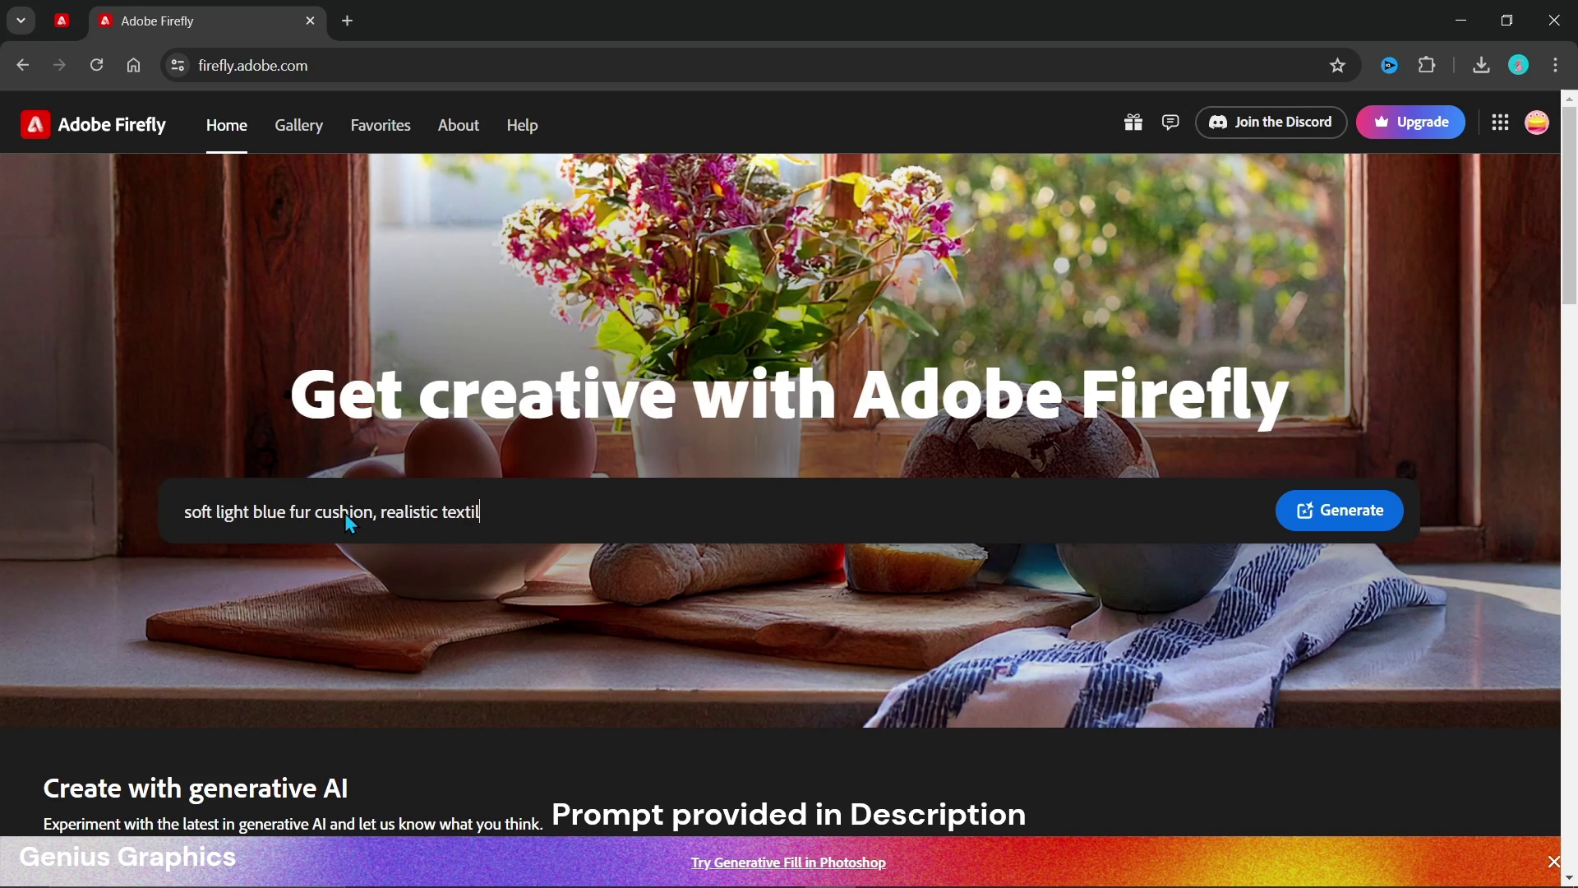
{"action": "type", "text": "e details, p"}
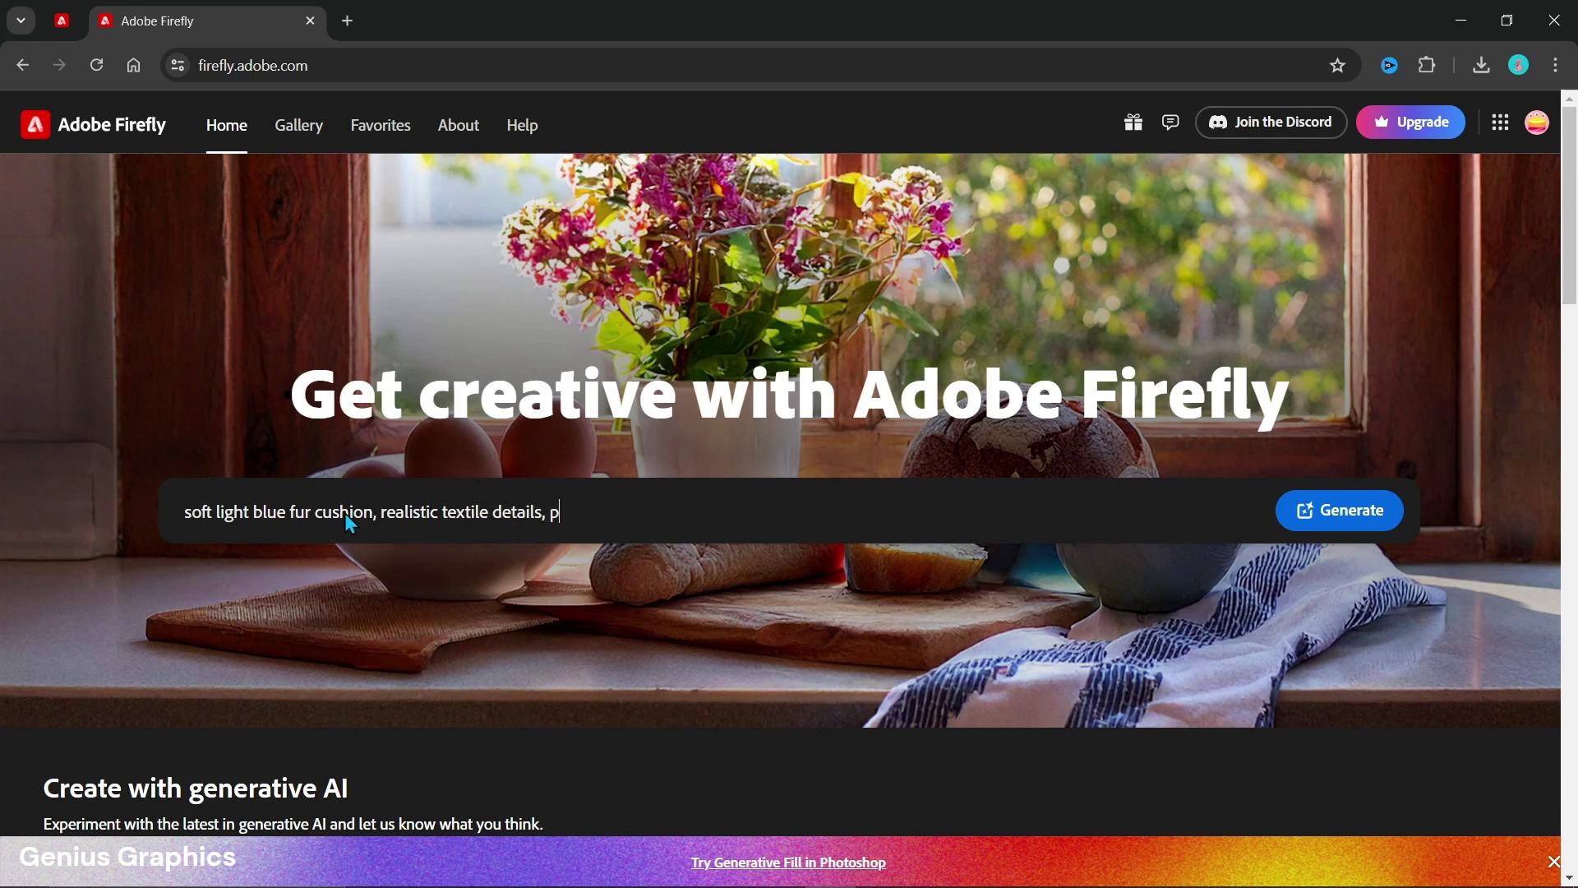
{"action": "type", "text": "ure white background"}
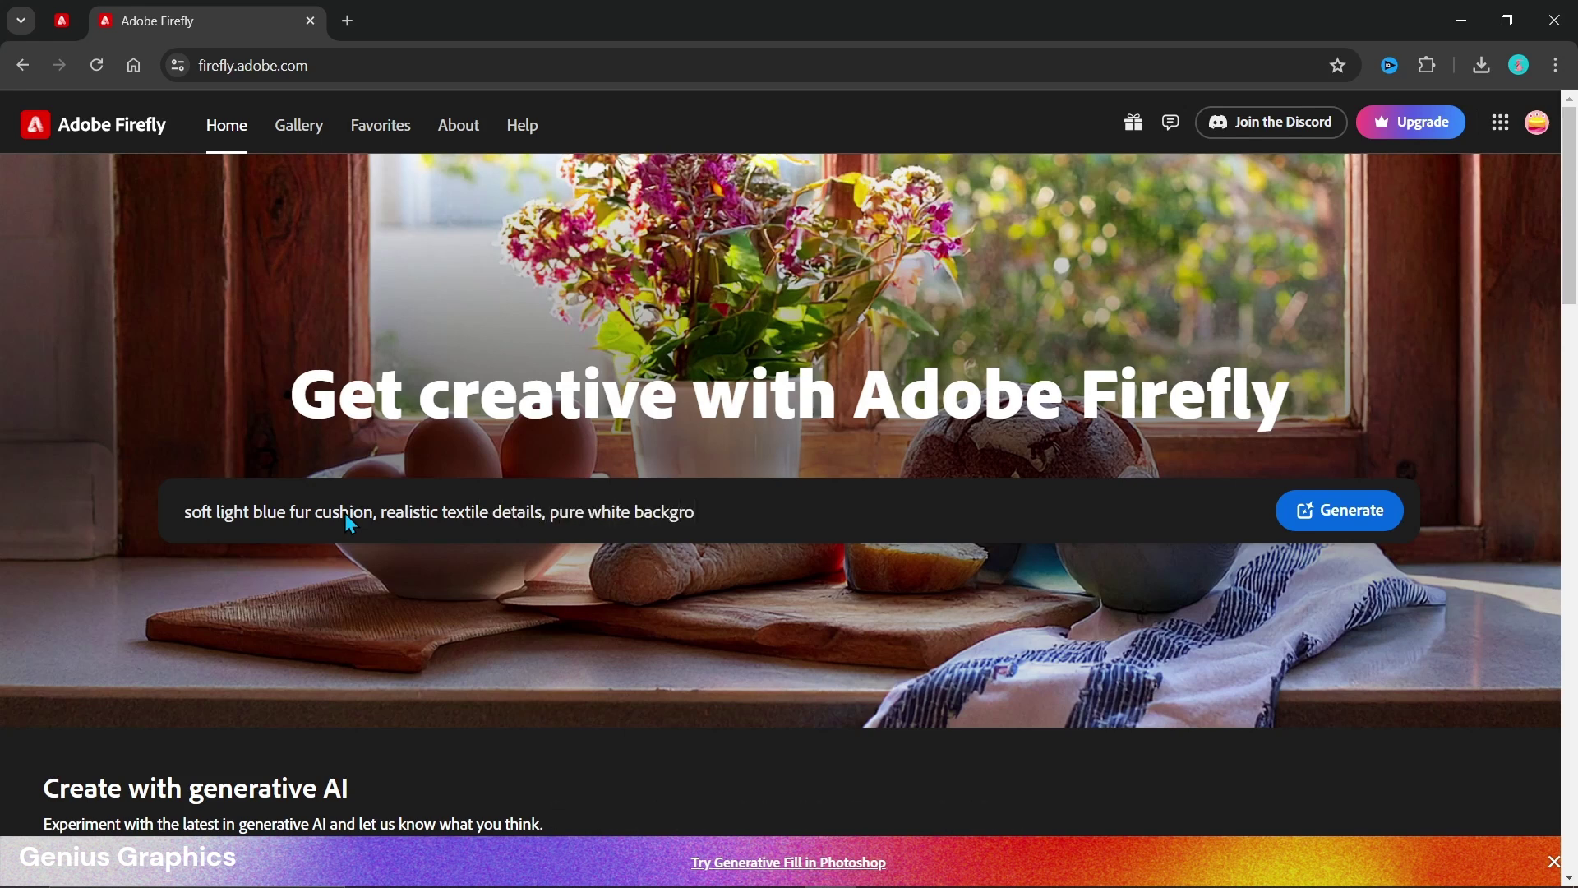
Step: Generate four fur cushion images and browse through each one enlarged, then return to the grid
{"action": "left_click", "coordinate": [1316, 534]}
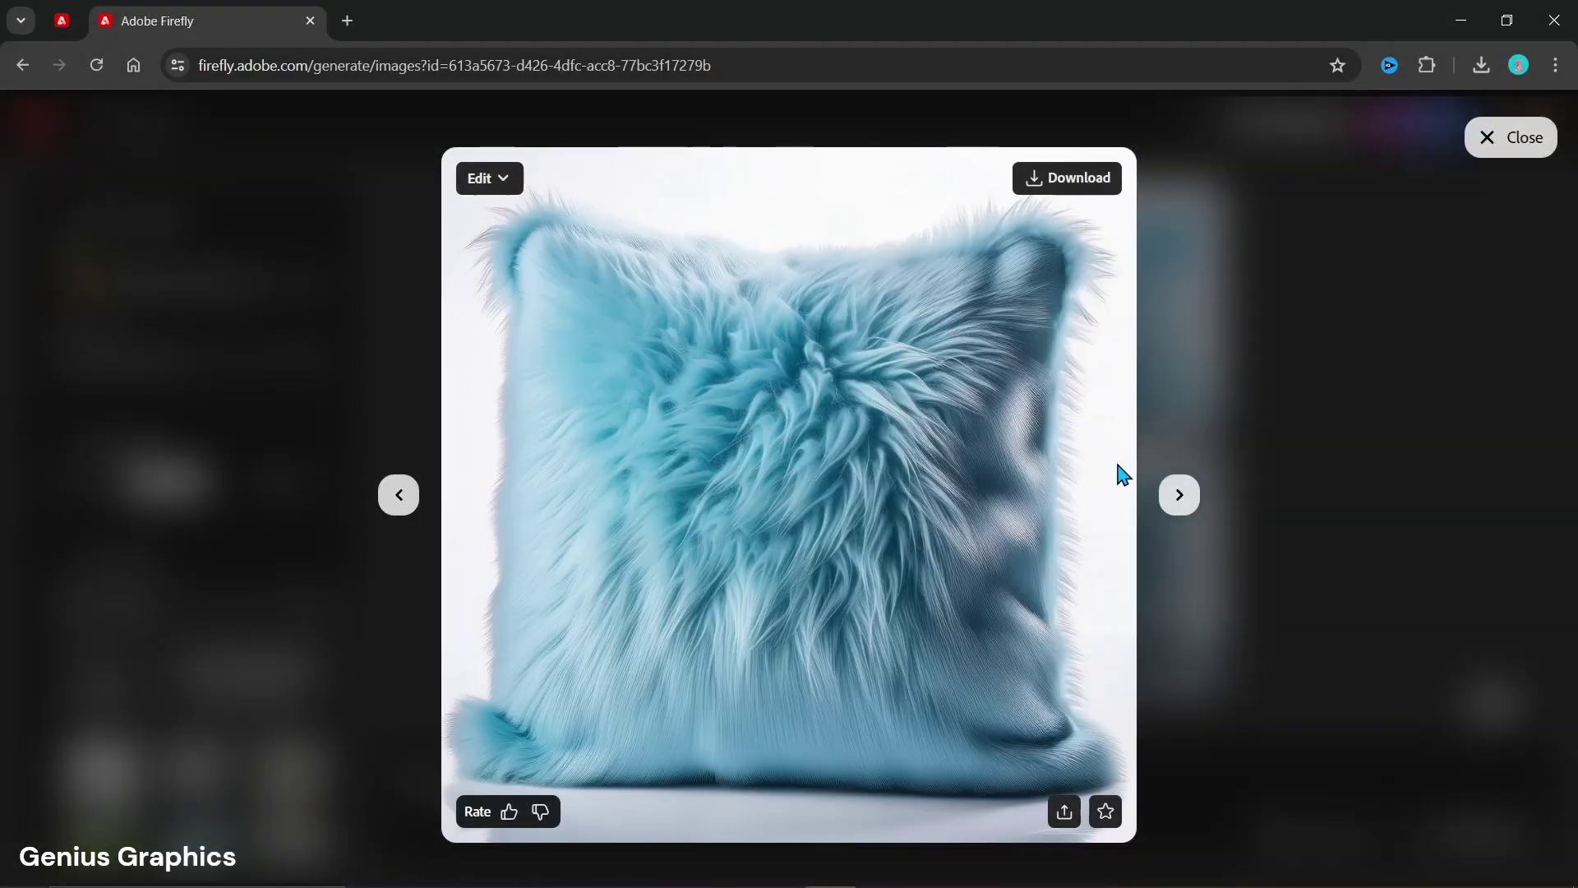
{"action": "left_click", "coordinate": [1184, 496]}
{"action": "left_click", "coordinate": [1188, 499]}
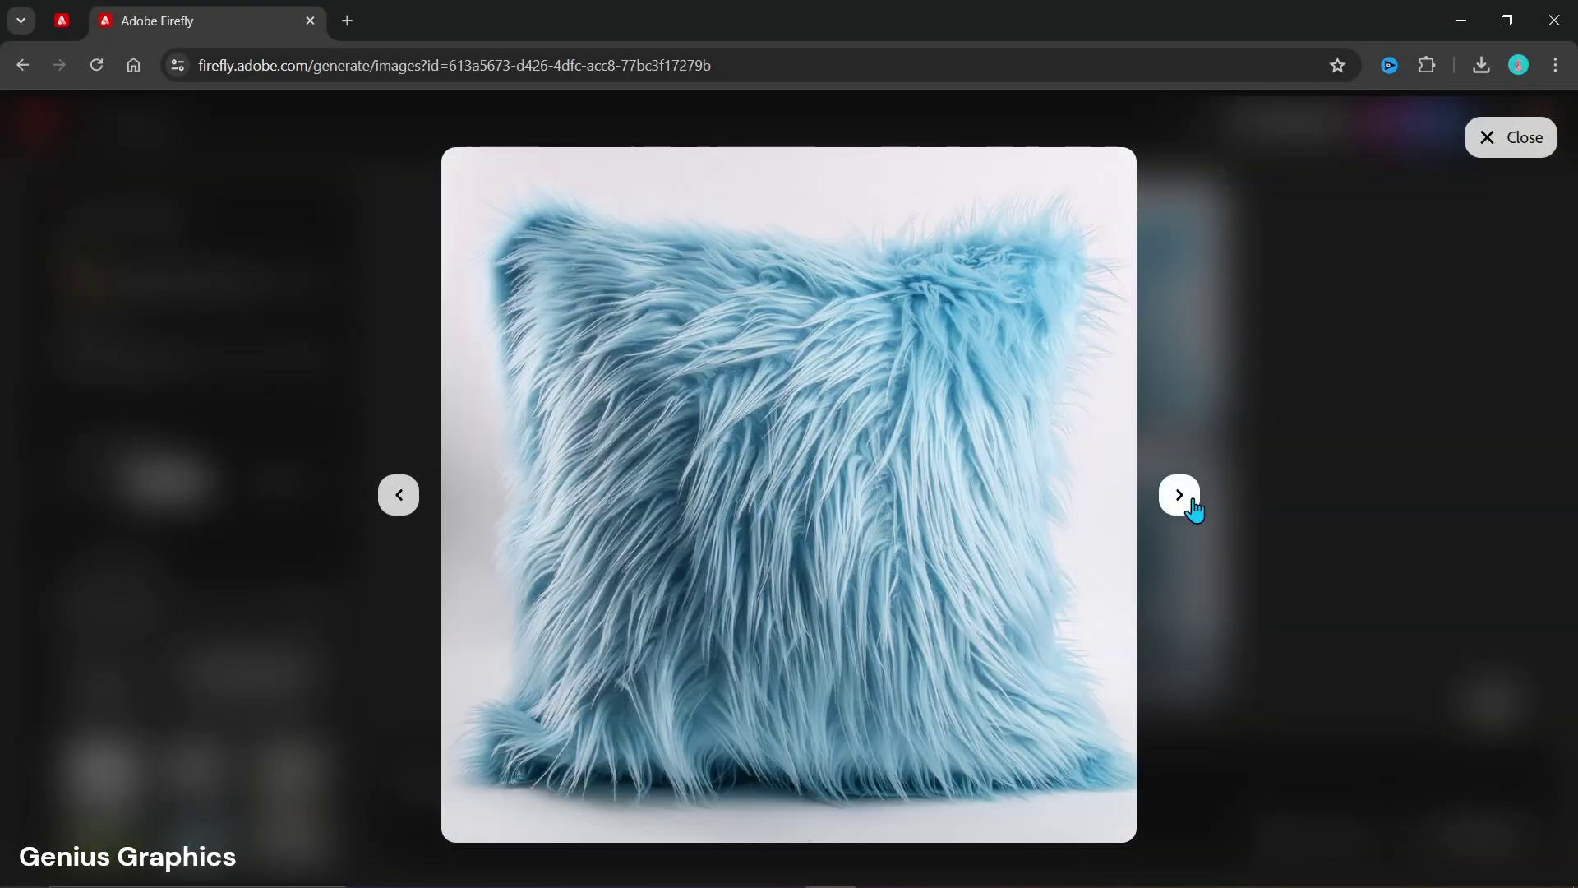
{"action": "left_click", "coordinate": [1186, 499]}
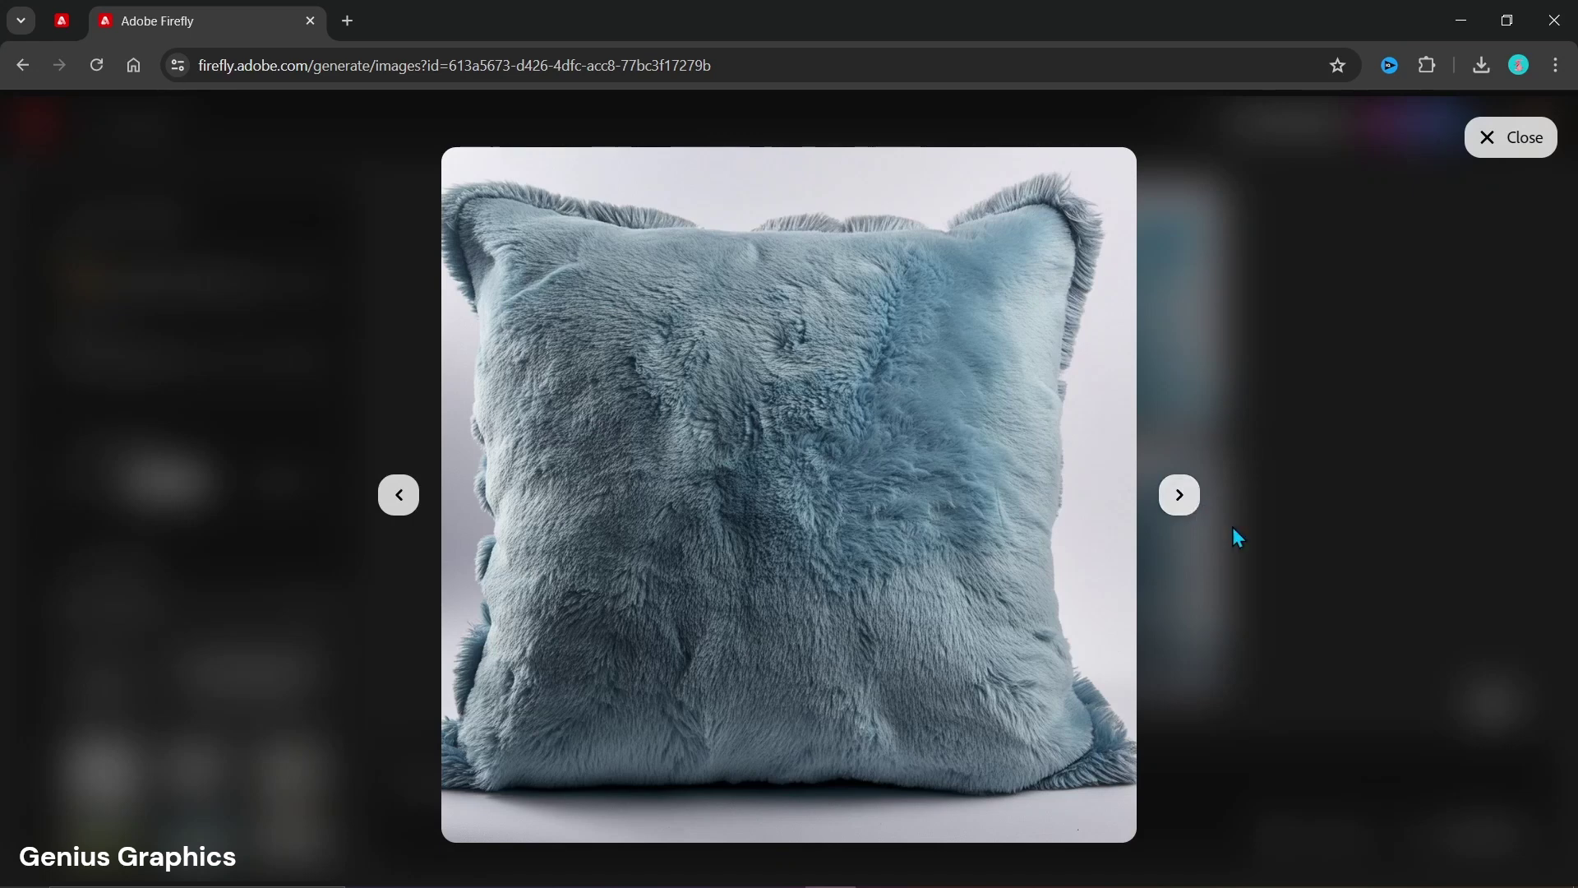
{"action": "left_click", "coordinate": [1352, 573]}
{"action": "mouse_move", "coordinate": [1097, 308]}
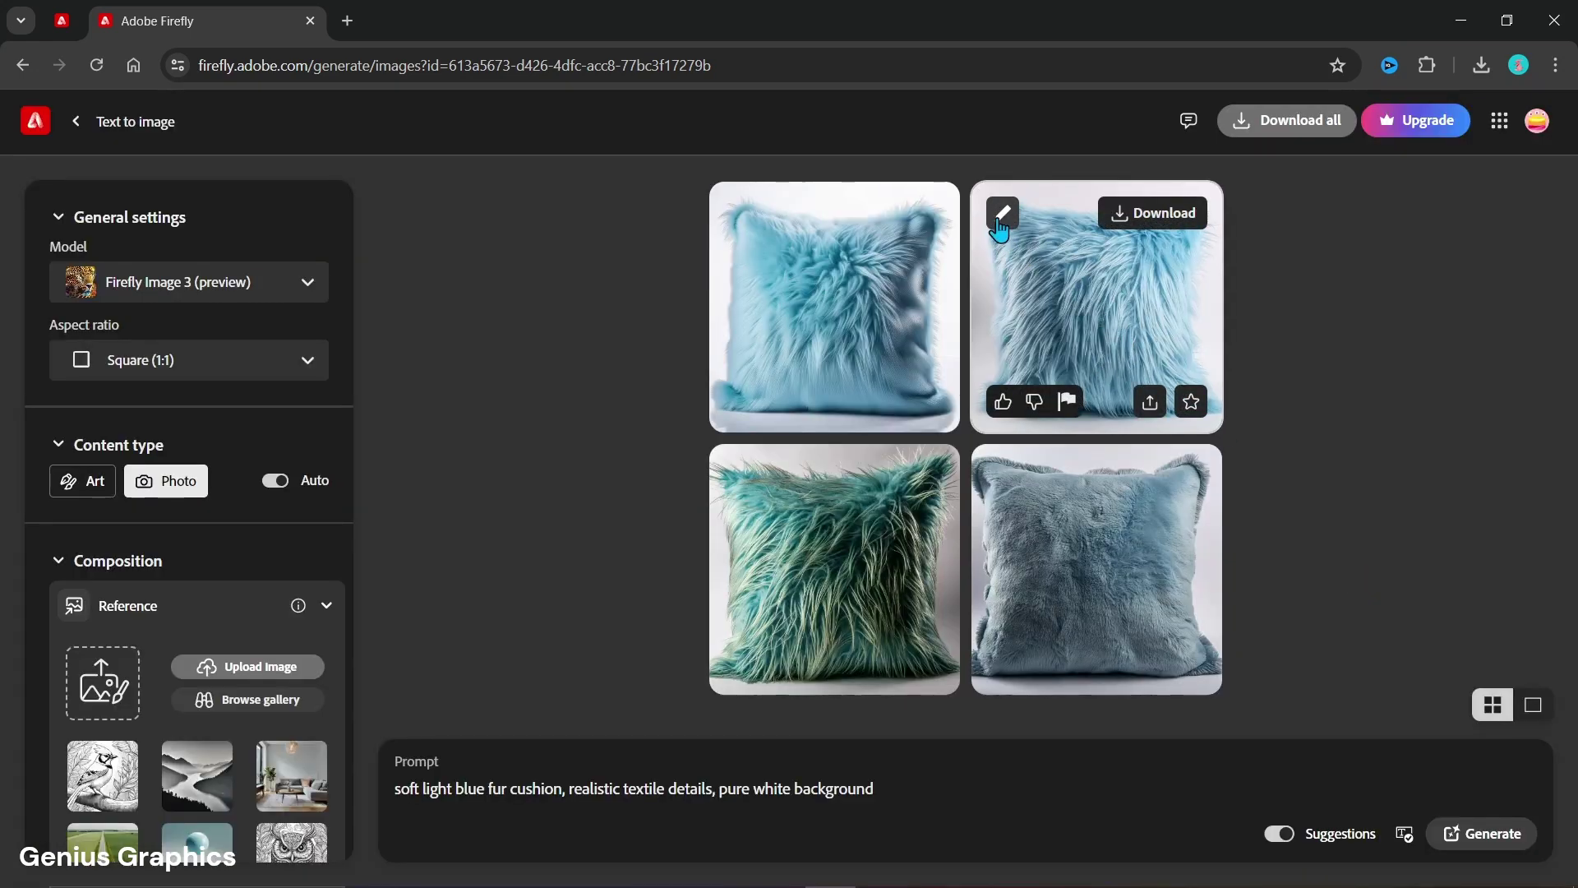
Step: Use the top-right cushion as style reference, keep Firefly Image 3 and Square (1:1), and choose Photo content type
{"action": "left_click", "coordinate": [1001, 213]}
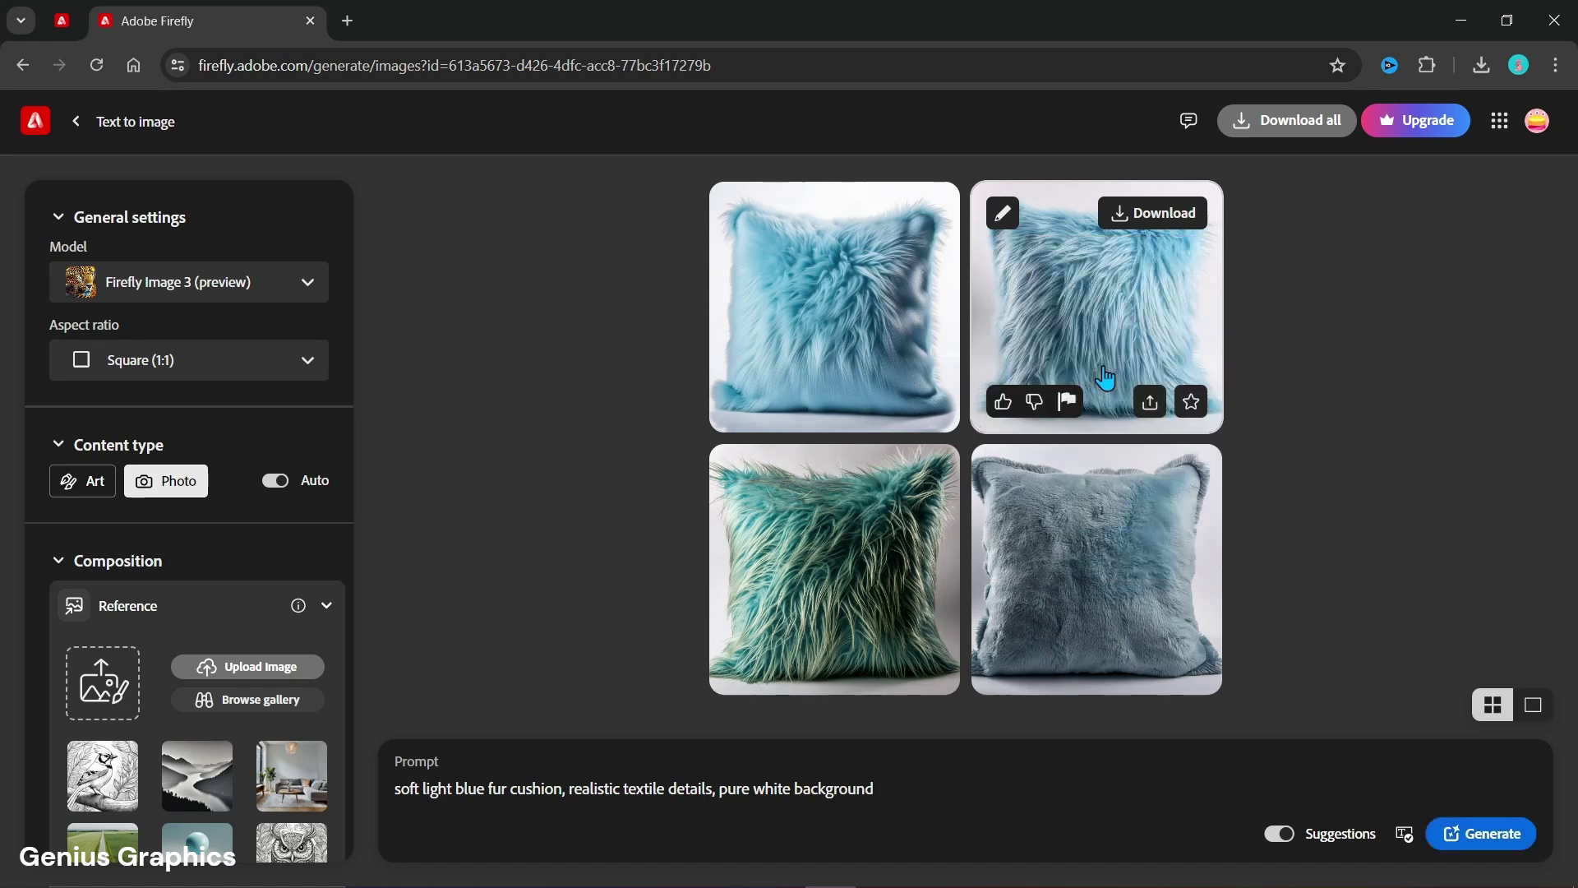
{"action": "left_click", "coordinate": [1100, 368]}
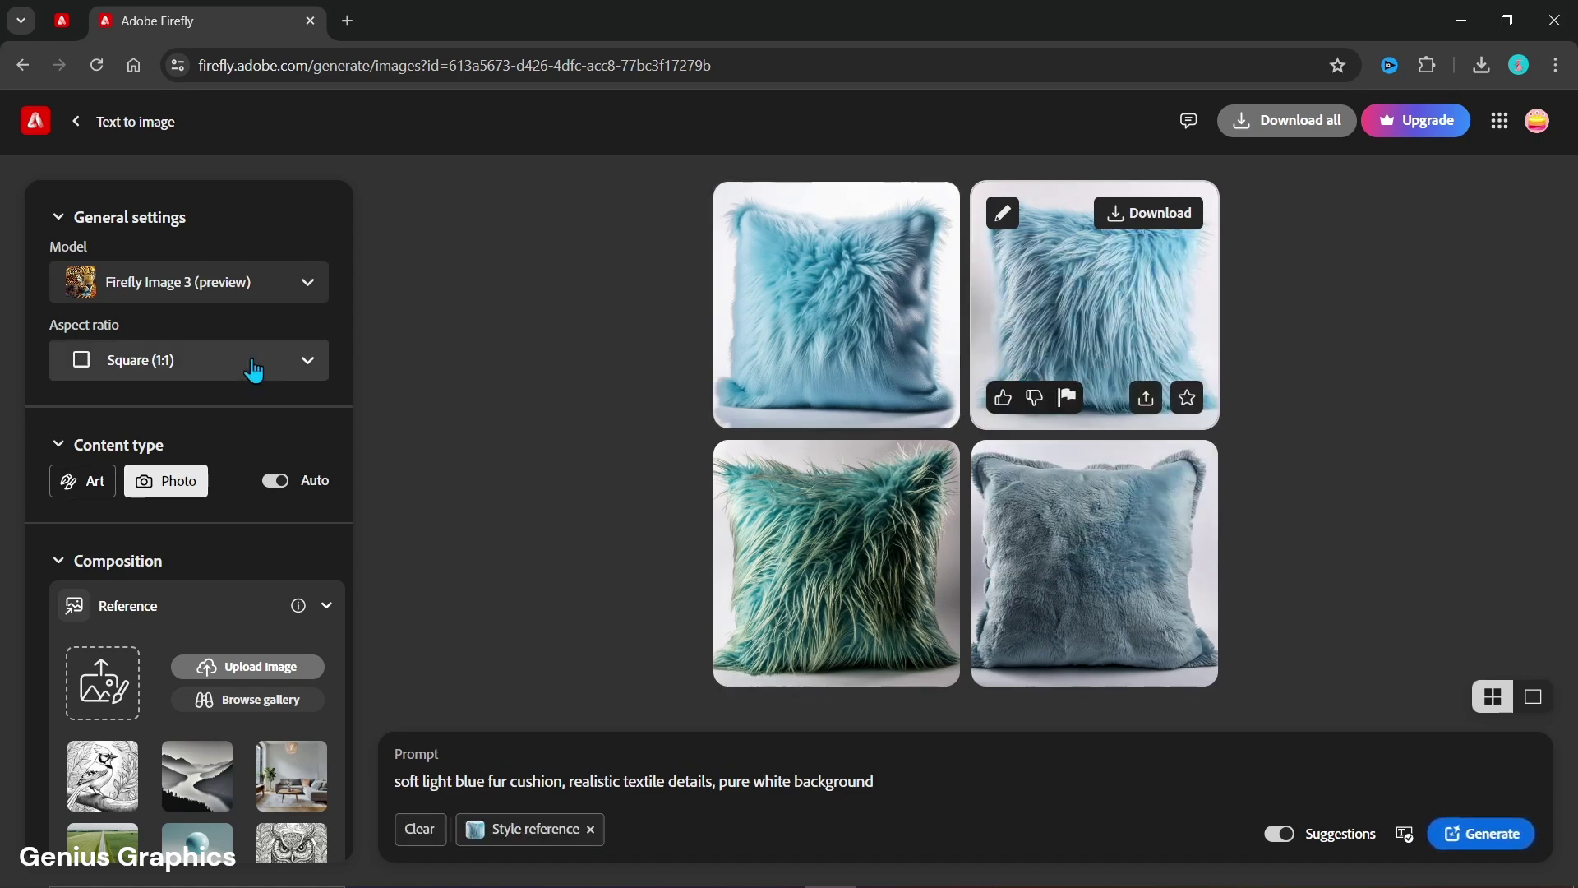
{"action": "left_click", "coordinate": [151, 296]}
{"action": "left_click", "coordinate": [148, 341]}
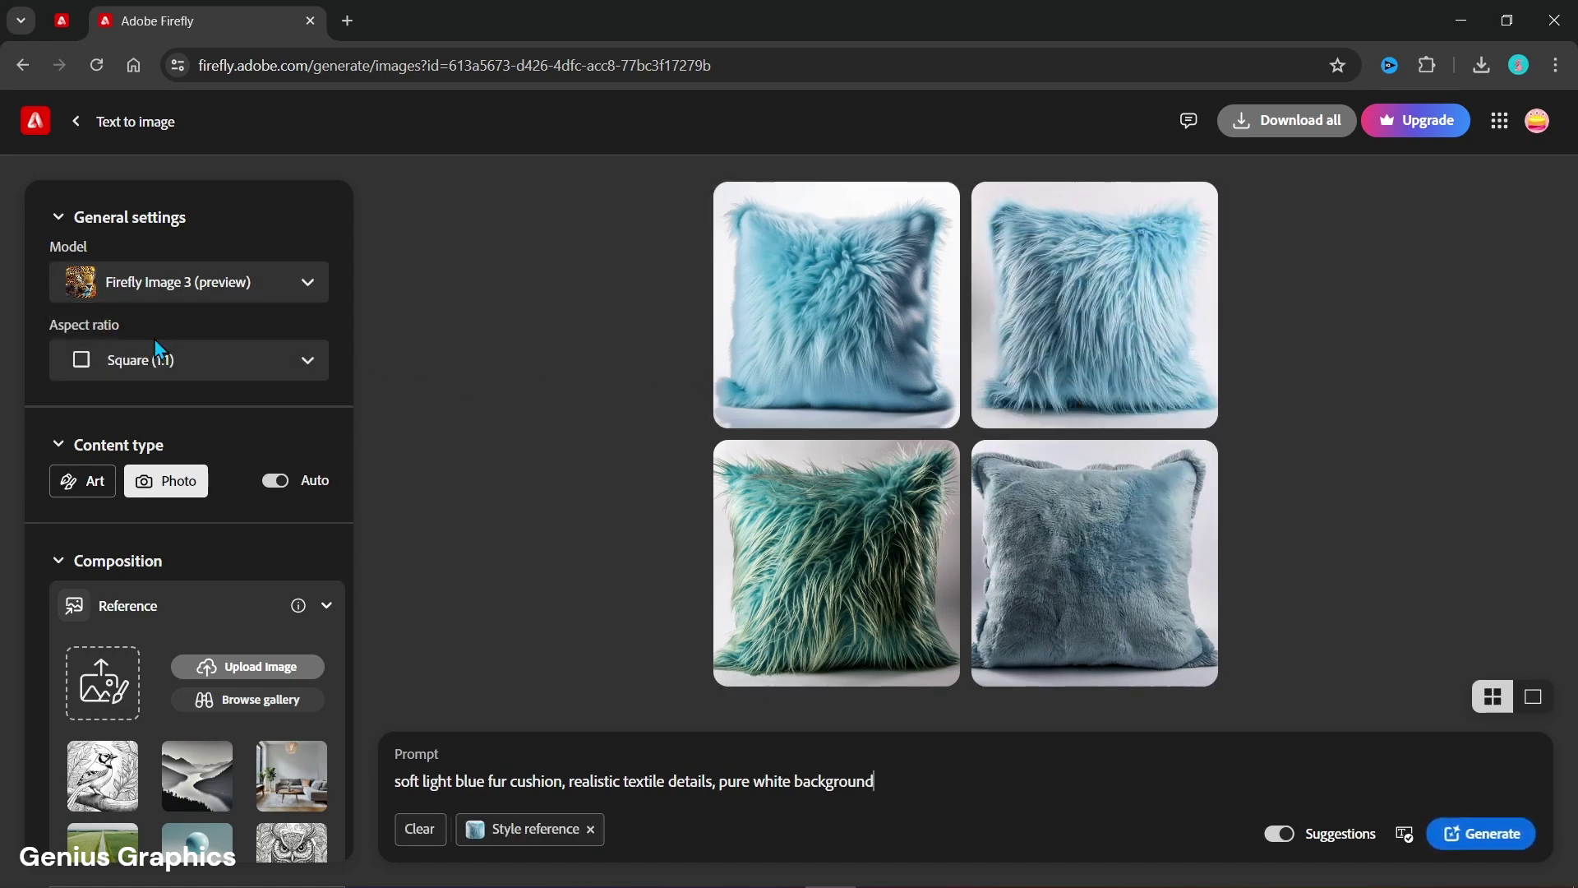
{"action": "left_click", "coordinate": [157, 365]}
{"action": "left_click", "coordinate": [160, 521]}
{"action": "left_click", "coordinate": [158, 489]}
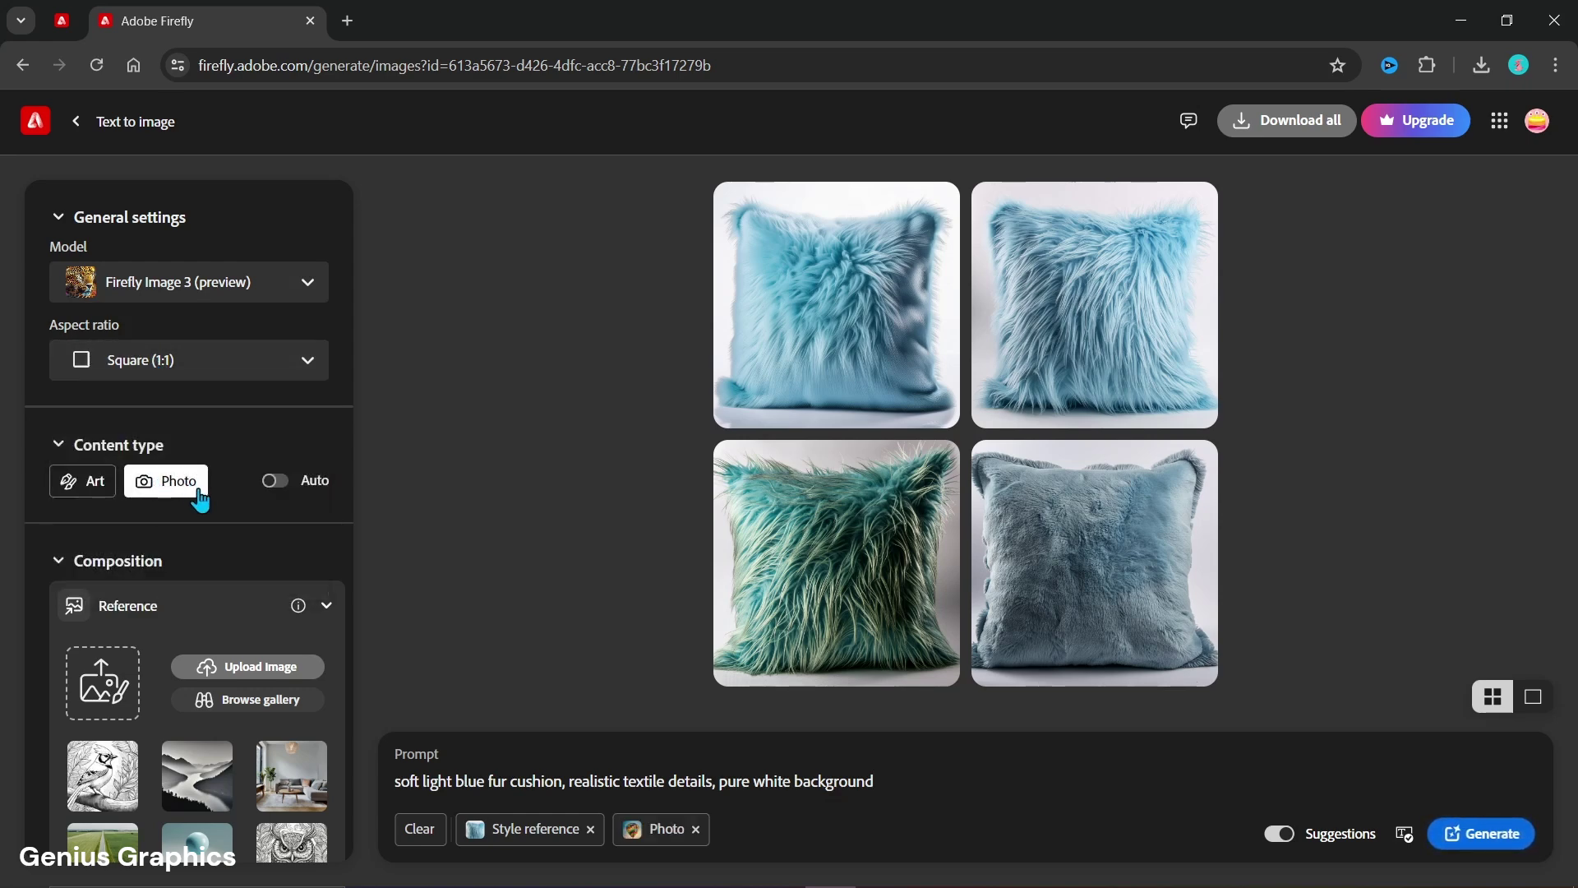
{"action": "scroll", "coordinate": [197, 519], "scroll_direction": "down", "scroll_amount": 1}
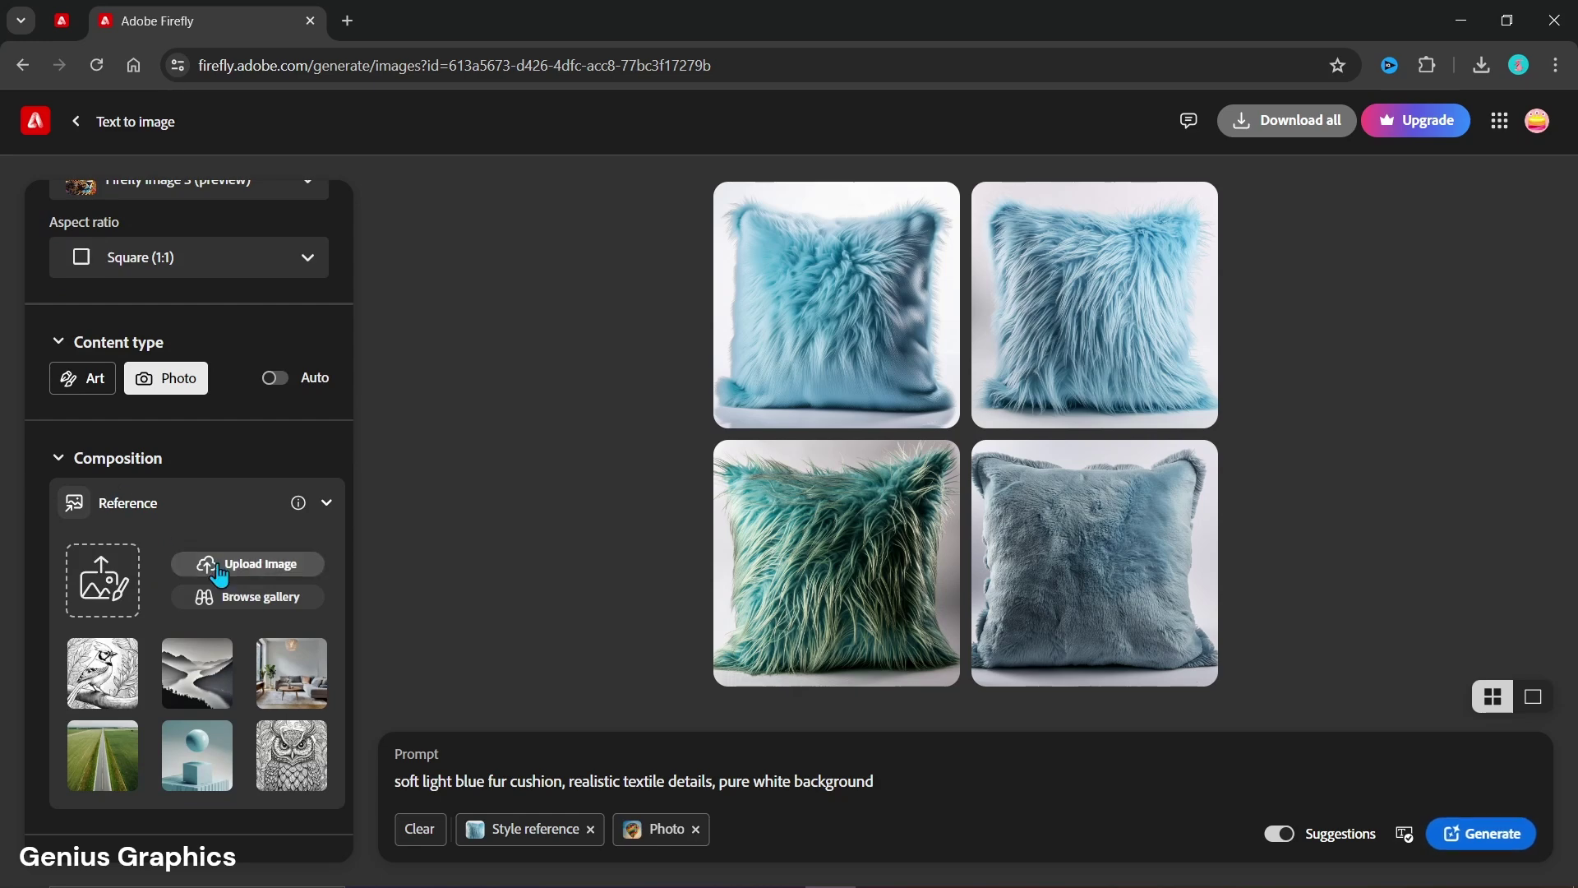
Step: Upload 'g FUR EFFECT' from the PHOTOSHOP folder as composition reference at maximum strength
{"action": "left_click", "coordinate": [234, 570]}
{"action": "double_click", "coordinate": [302, 443]}
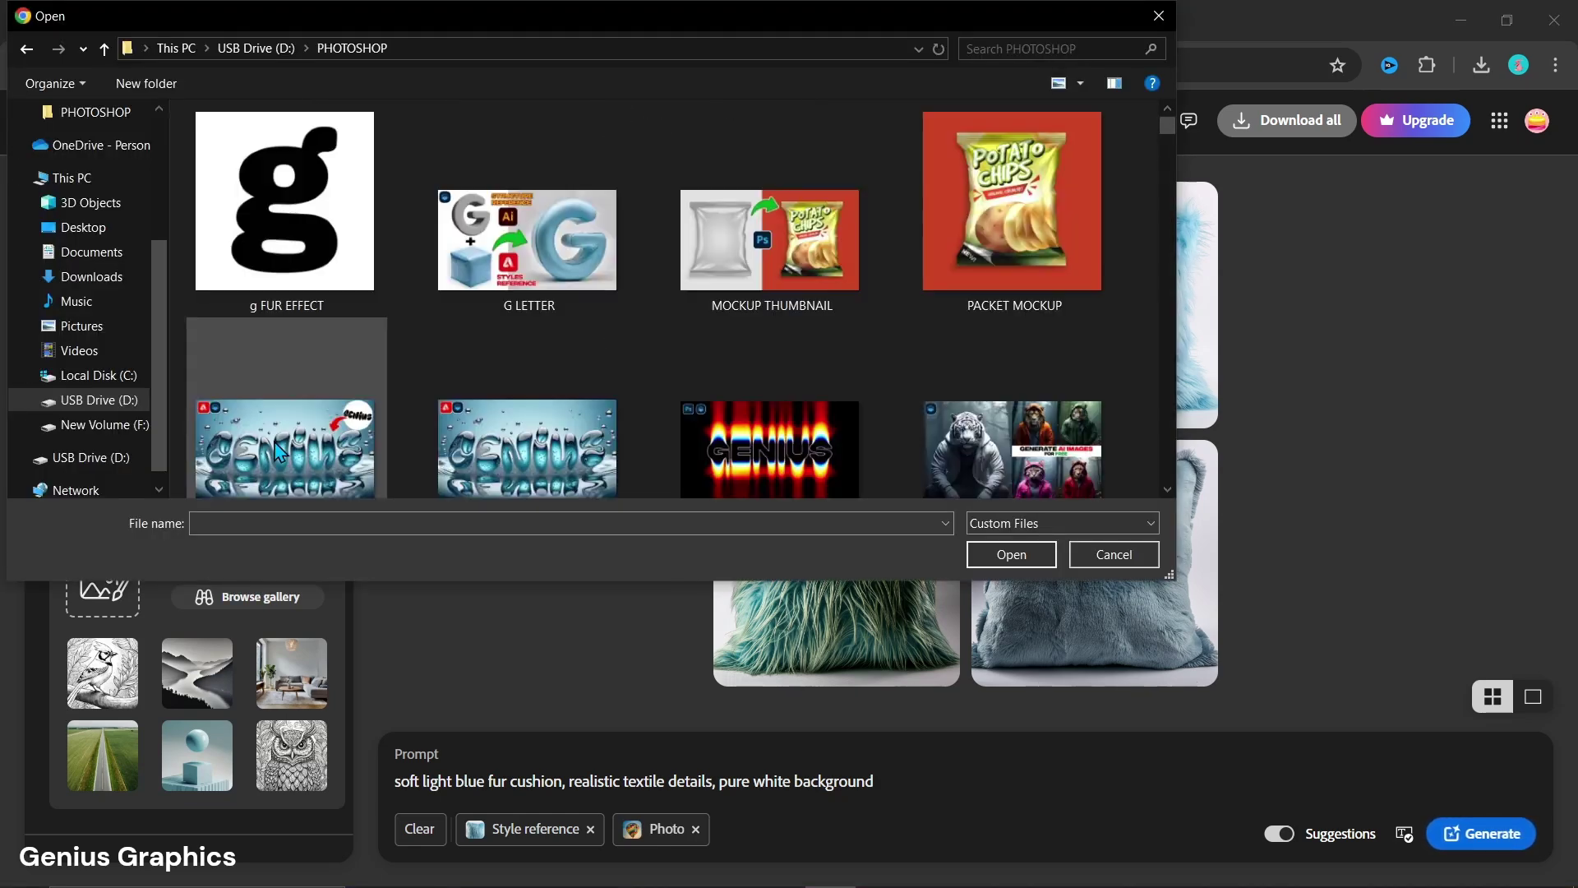
{"action": "left_click", "coordinate": [285, 271]}
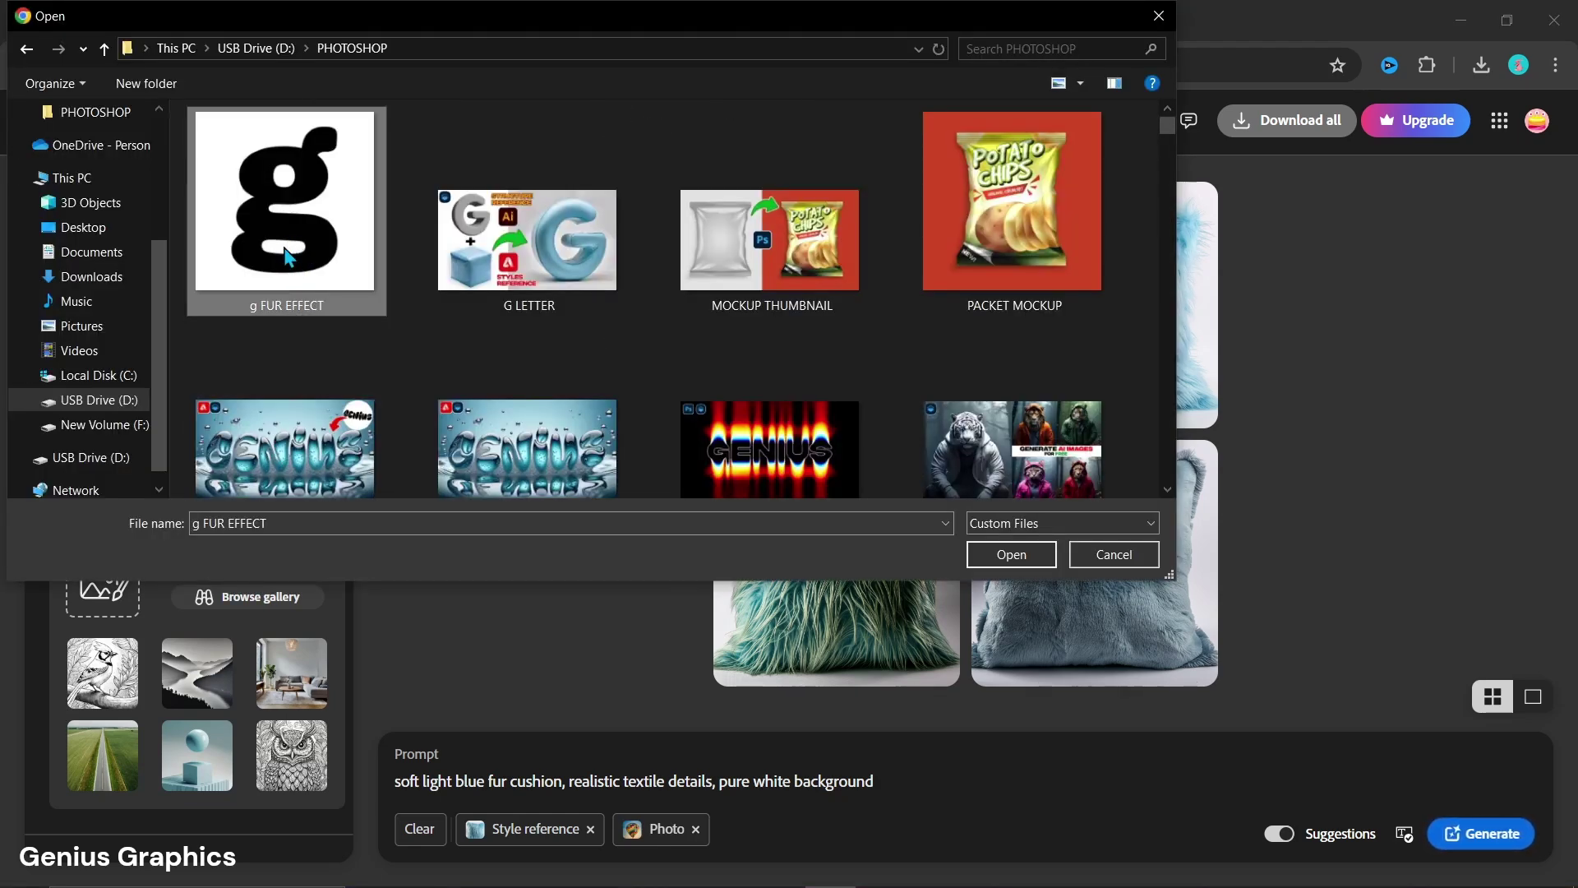
{"action": "left_click", "coordinate": [1007, 555]}
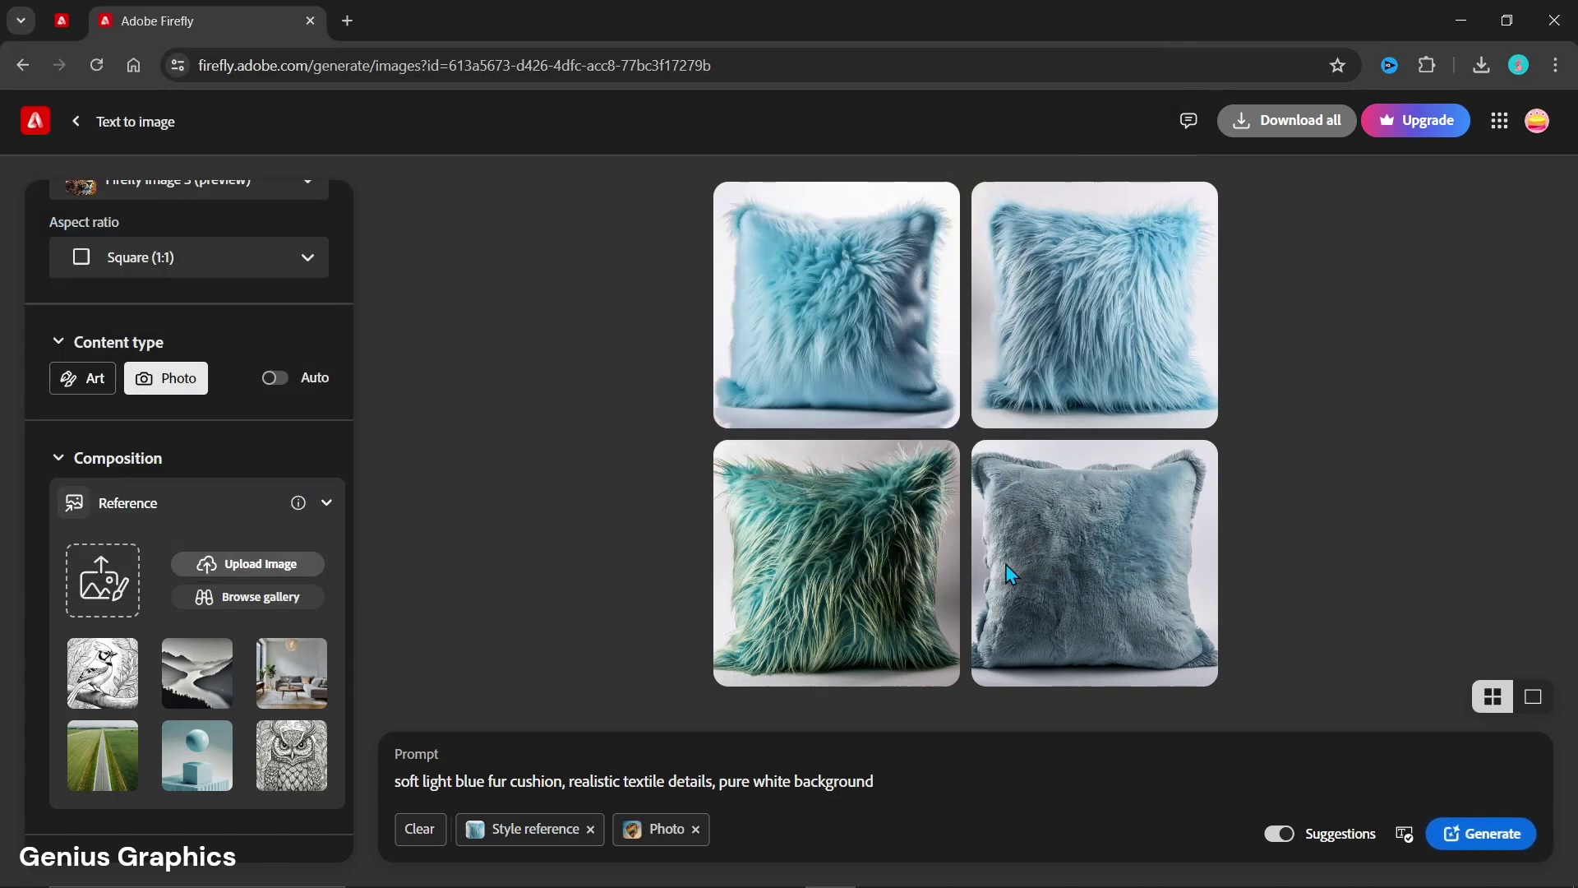
{"action": "left_click", "coordinate": [951, 560]}
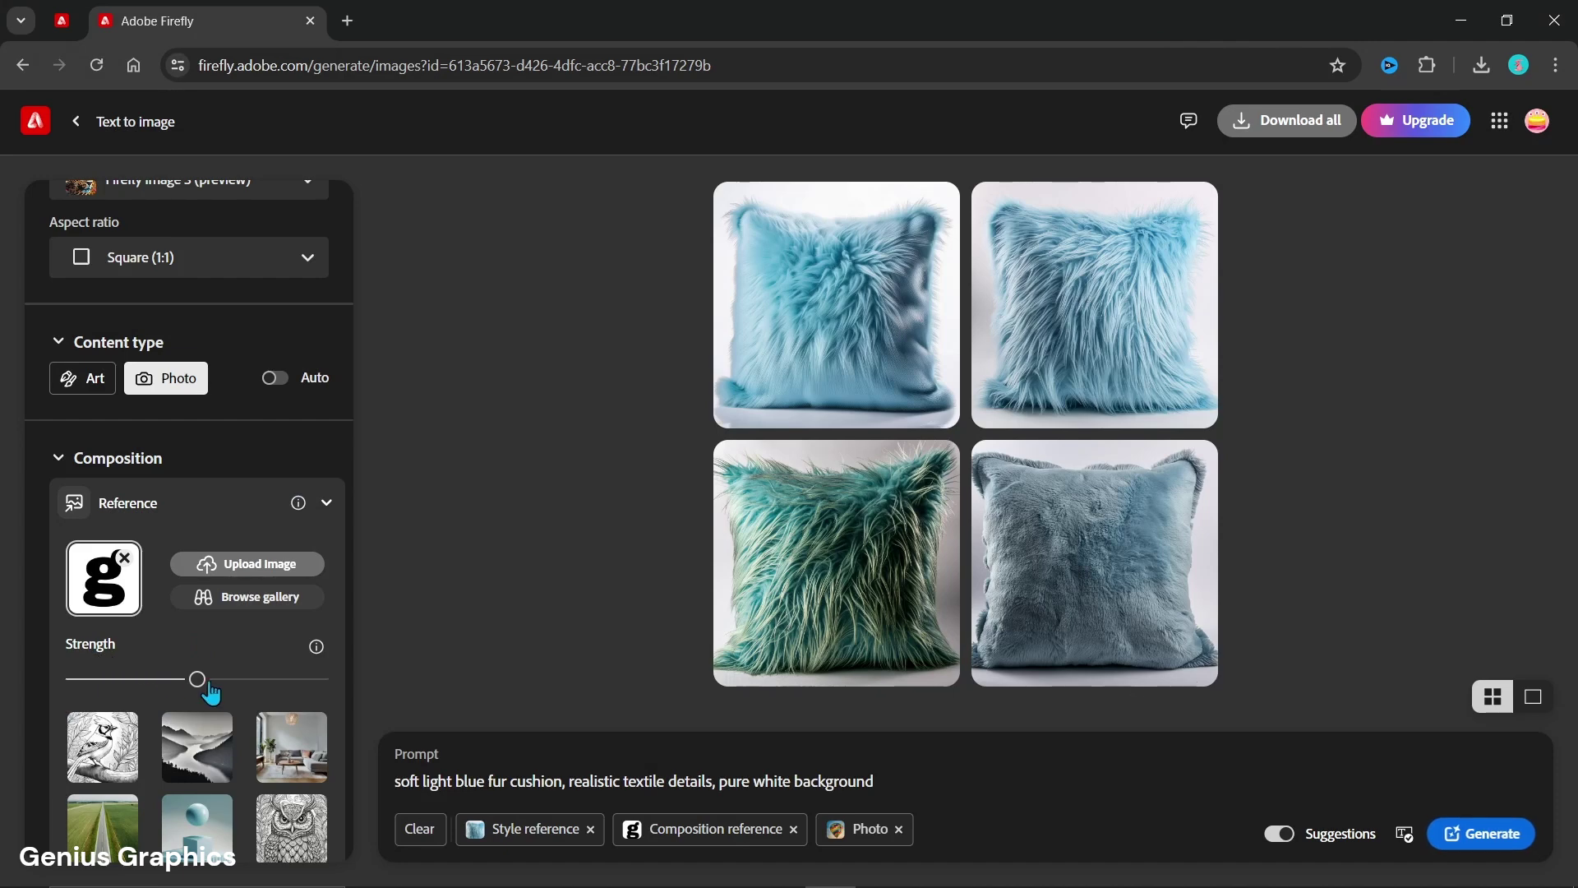
{"action": "left_click_drag", "start_coordinate": [198, 679], "coordinate": [321, 679]}
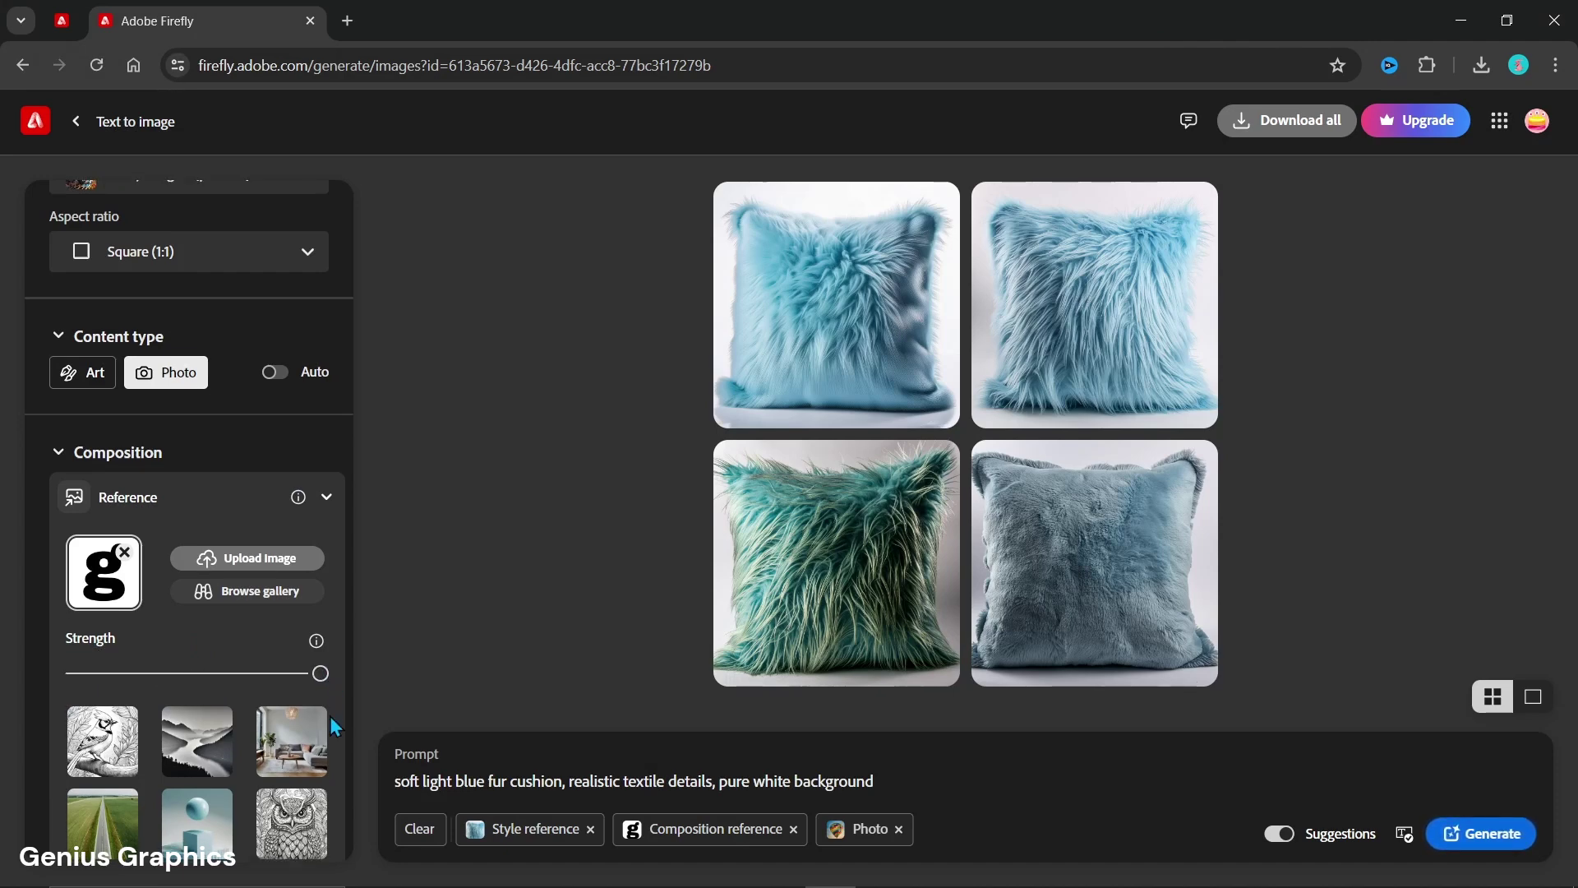
{"action": "scroll", "coordinate": [330, 717], "scroll_direction": "down", "scroll_amount": 2}
{"action": "scroll", "coordinate": [330, 717], "scroll_direction": "down", "scroll_amount": 1}
{"action": "scroll", "coordinate": [322, 722], "scroll_direction": "down", "scroll_amount": 2}
{"action": "scroll", "coordinate": [315, 730], "scroll_direction": "down", "scroll_amount": 1}
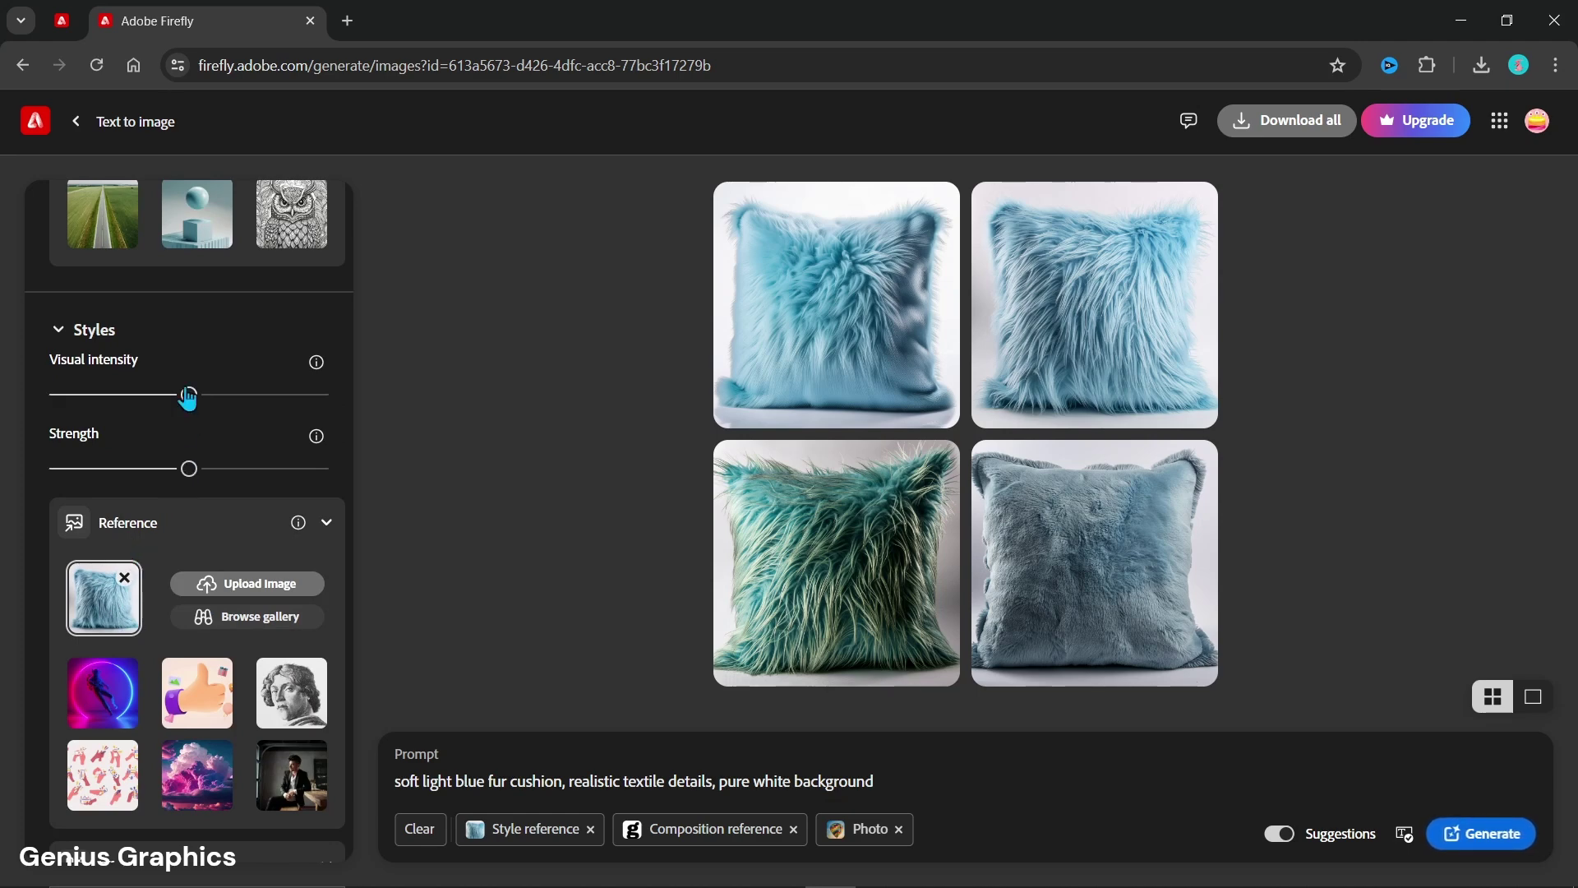
Step: Drag the style Visual intensity slider down to a low setting
{"action": "left_click_drag", "start_coordinate": [188, 395], "coordinate": [133, 414]}
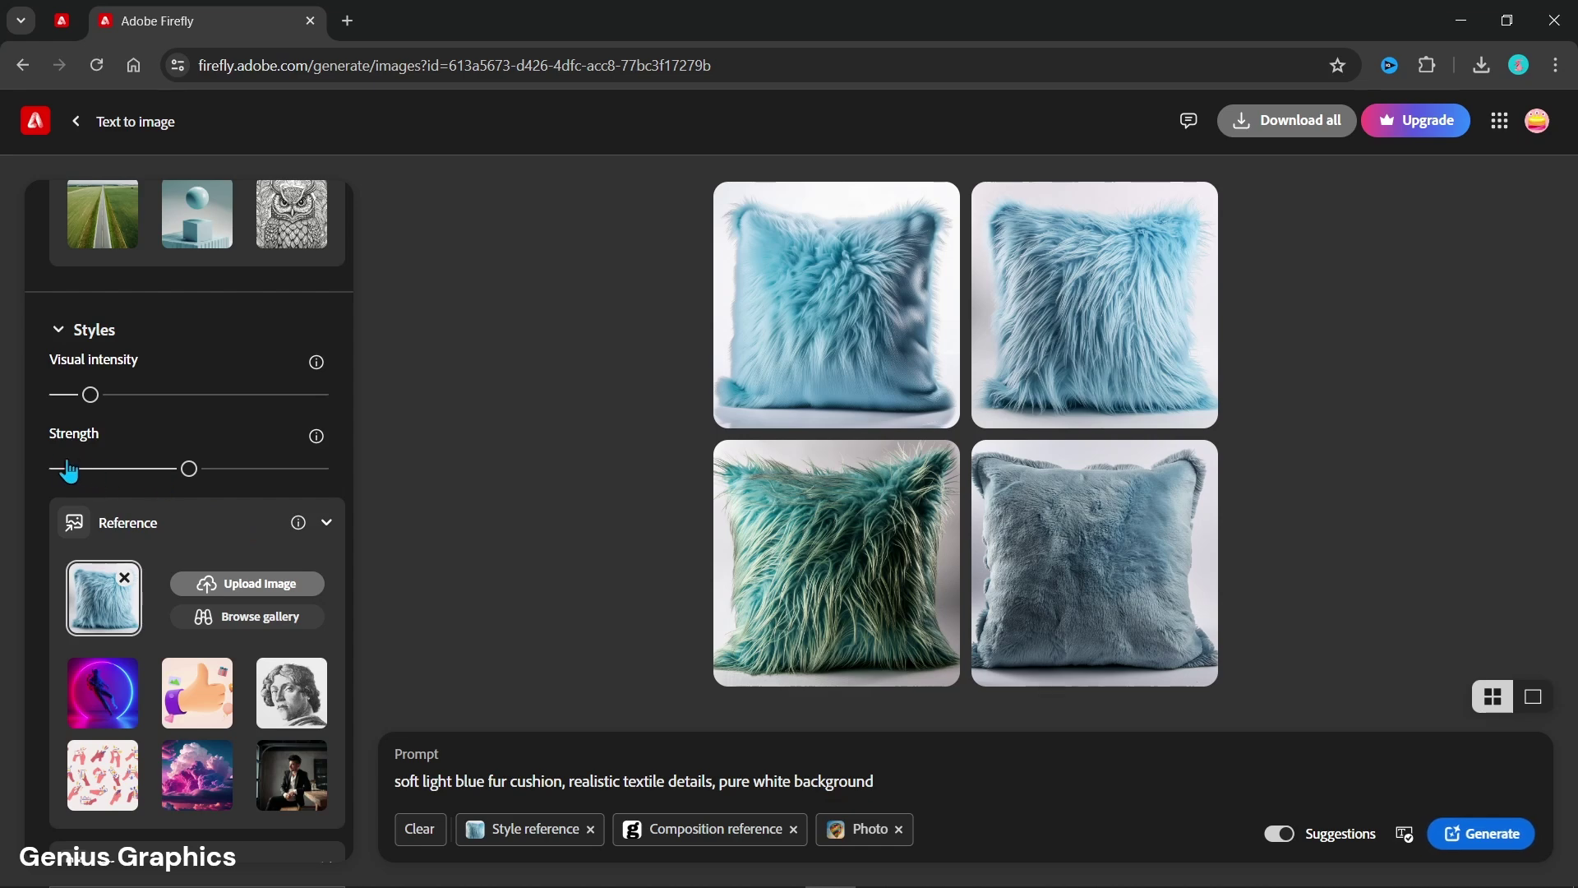
{"action": "scroll", "coordinate": [218, 565], "scroll_direction": "down", "scroll_amount": 2}
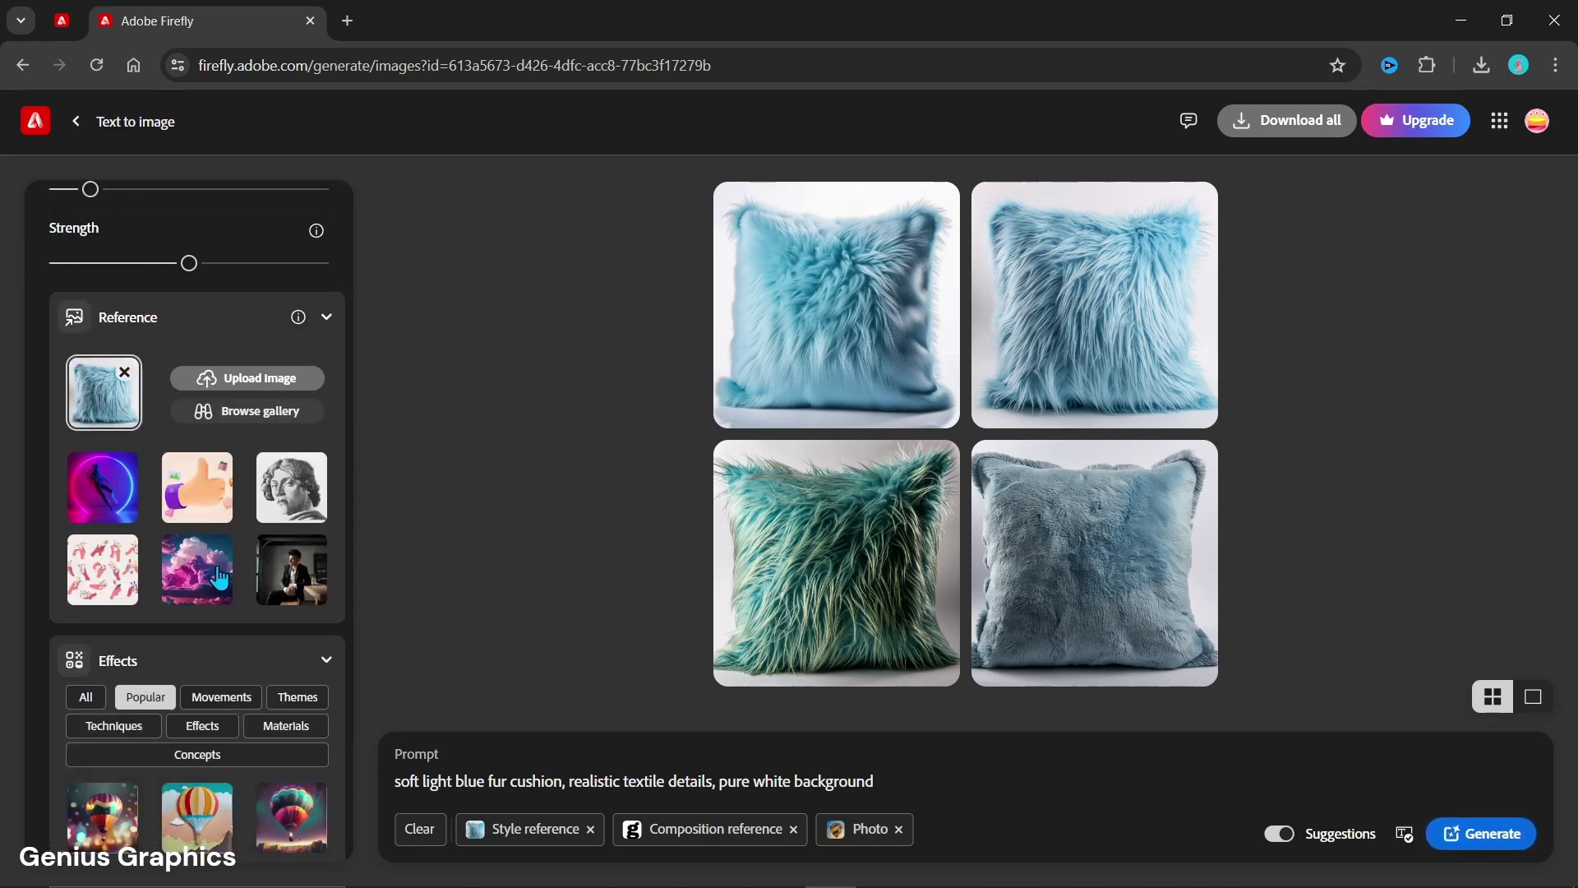
{"action": "scroll", "coordinate": [217, 567], "scroll_direction": "down", "scroll_amount": 1}
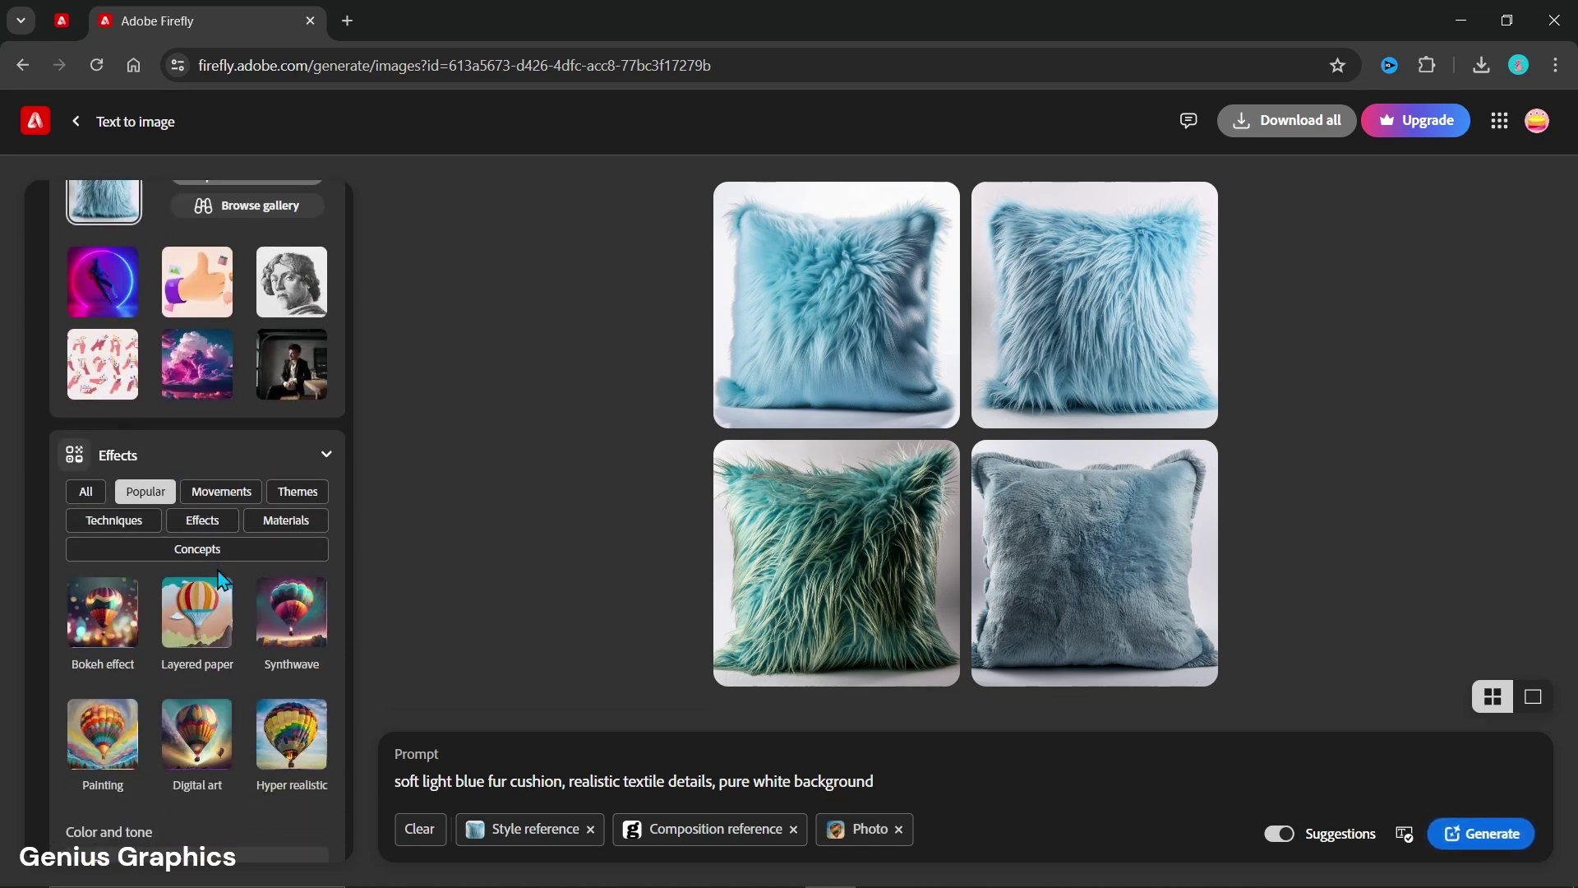
Step: Expand all effect categories and apply the Hyper realistic theme
{"action": "left_click", "coordinate": [86, 491]}
{"action": "scroll", "coordinate": [238, 673], "scroll_direction": "down", "scroll_amount": 3}
{"action": "scroll", "coordinate": [238, 674], "scroll_direction": "down", "scroll_amount": 3}
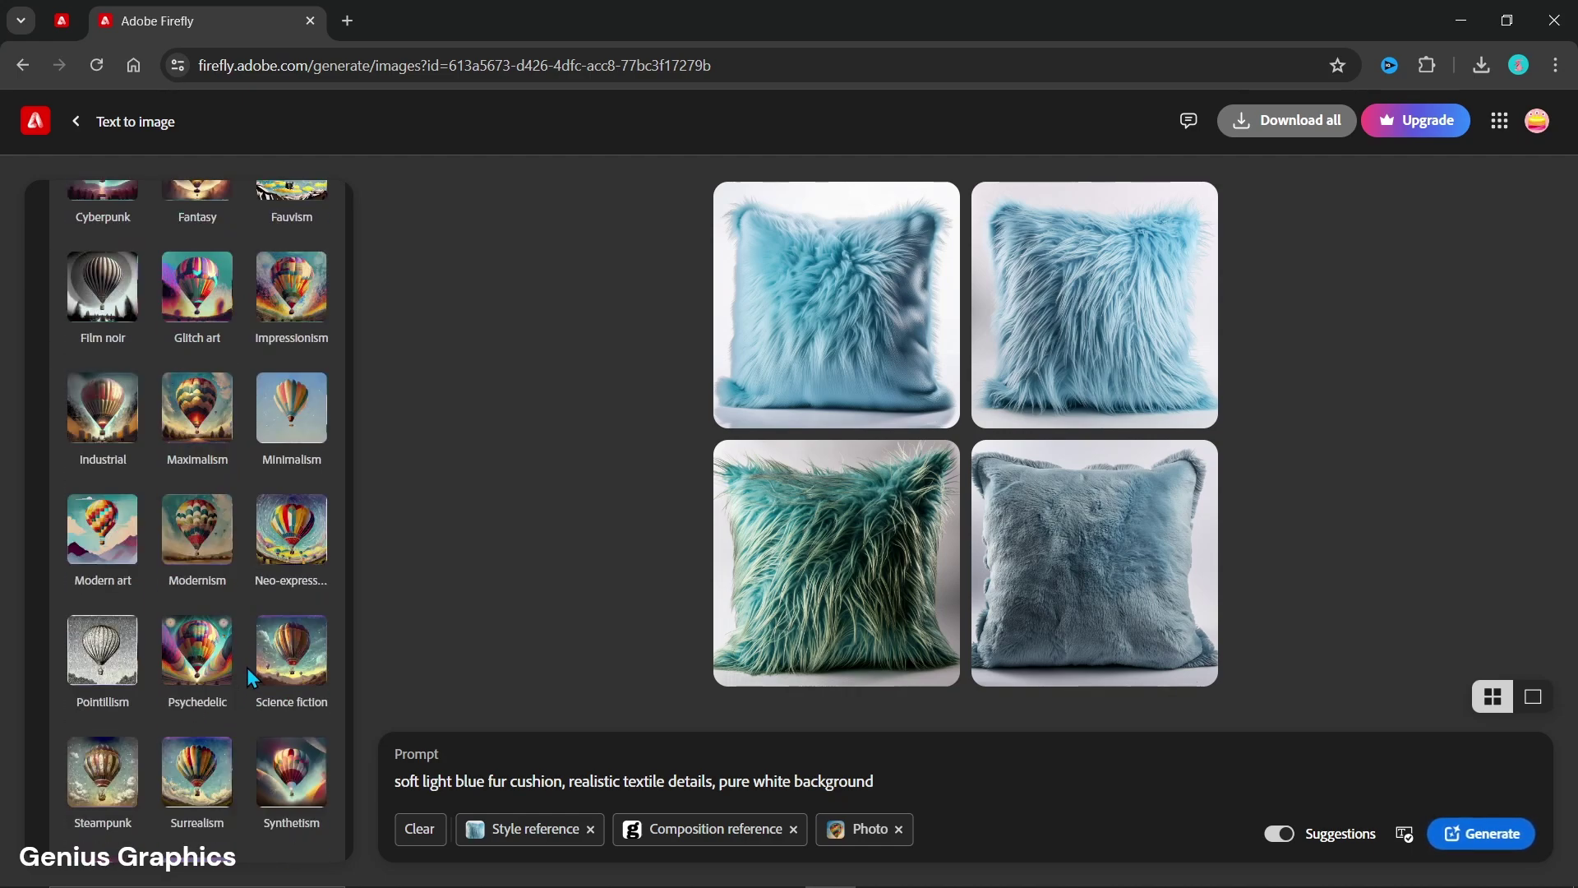
{"action": "scroll", "coordinate": [247, 667], "scroll_direction": "down", "scroll_amount": 2}
{"action": "scroll", "coordinate": [246, 666], "scroll_direction": "down", "scroll_amount": 1}
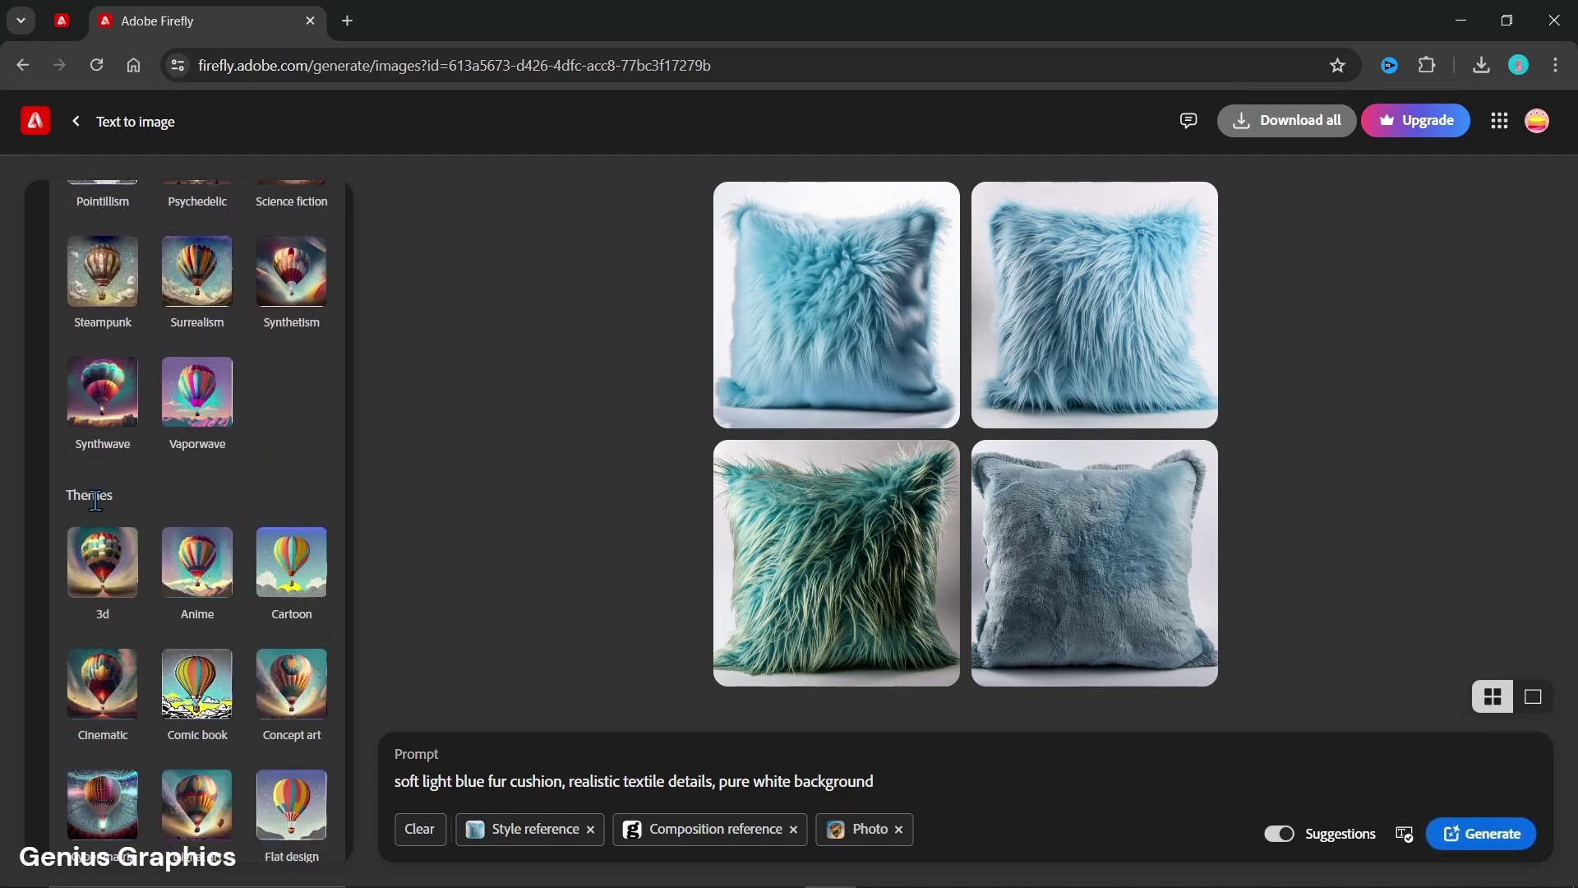
{"action": "scroll", "coordinate": [296, 672], "scroll_direction": "down", "scroll_amount": 3}
{"action": "scroll", "coordinate": [299, 687], "scroll_direction": "down", "scroll_amount": 1}
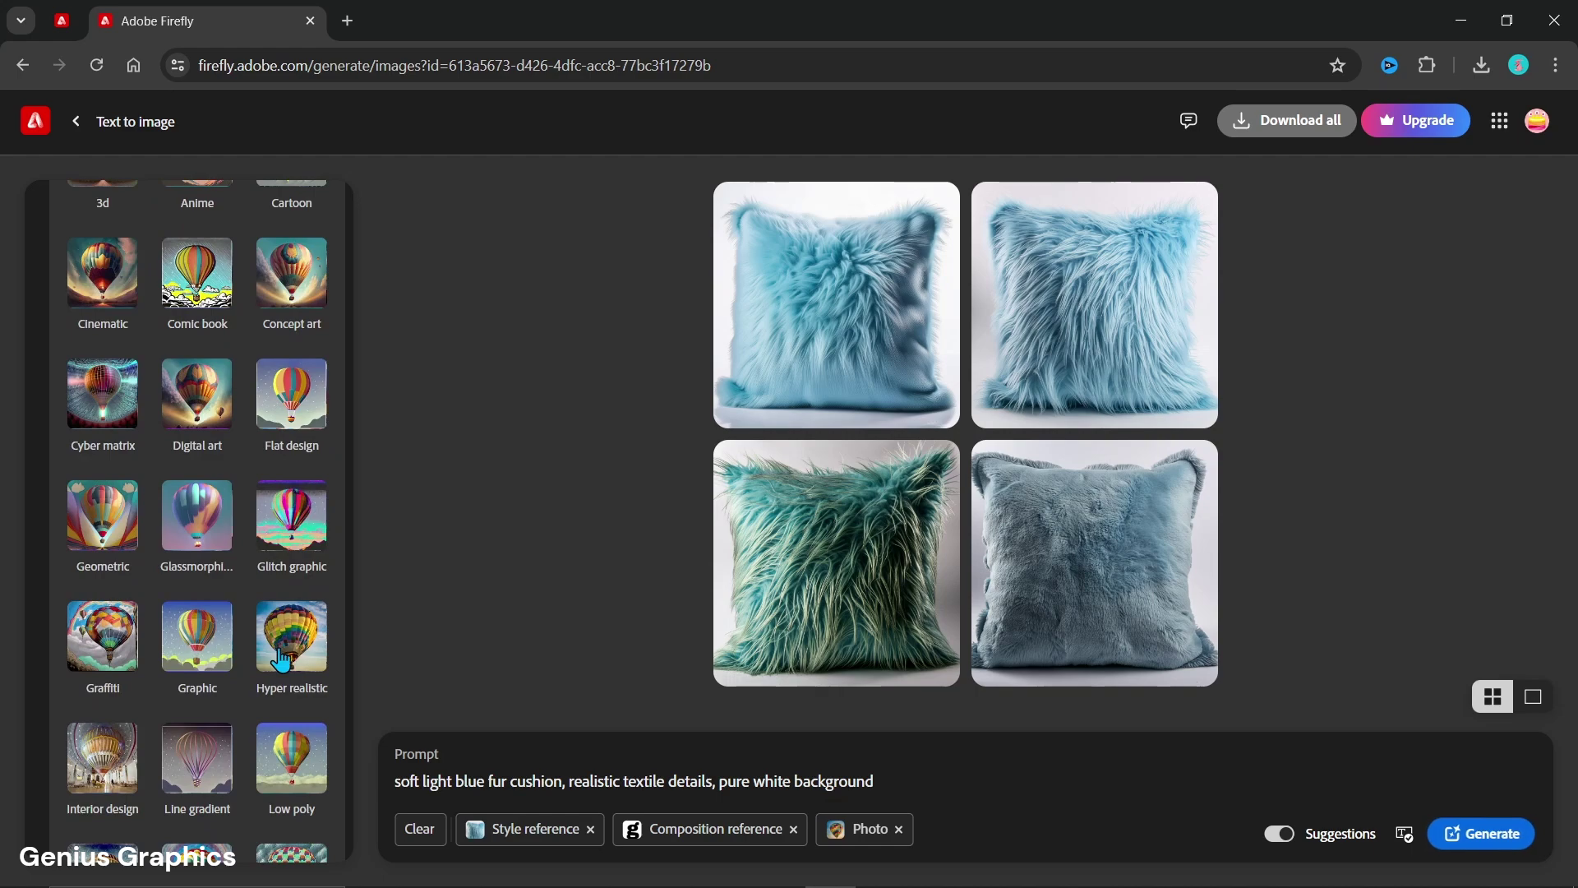
{"action": "left_click", "coordinate": [284, 664]}
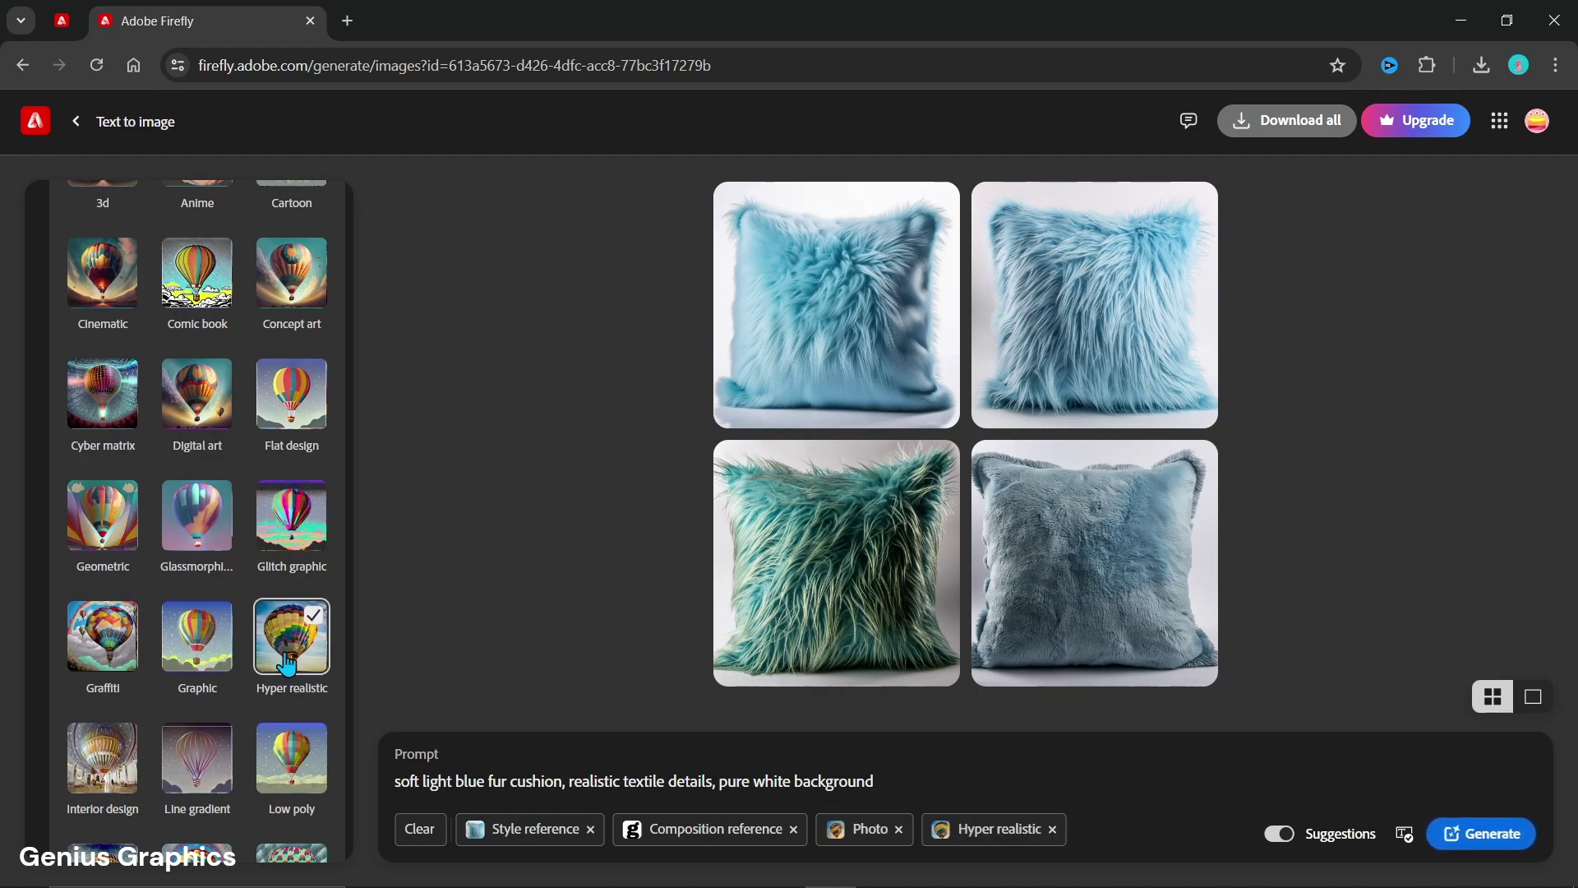
{"action": "scroll", "coordinate": [283, 666], "scroll_direction": "up", "scroll_amount": 3}
{"action": "scroll", "coordinate": [287, 668], "scroll_direction": "up", "scroll_amount": 3}
{"action": "scroll", "coordinate": [289, 671], "scroll_direction": "up", "scroll_amount": 3}
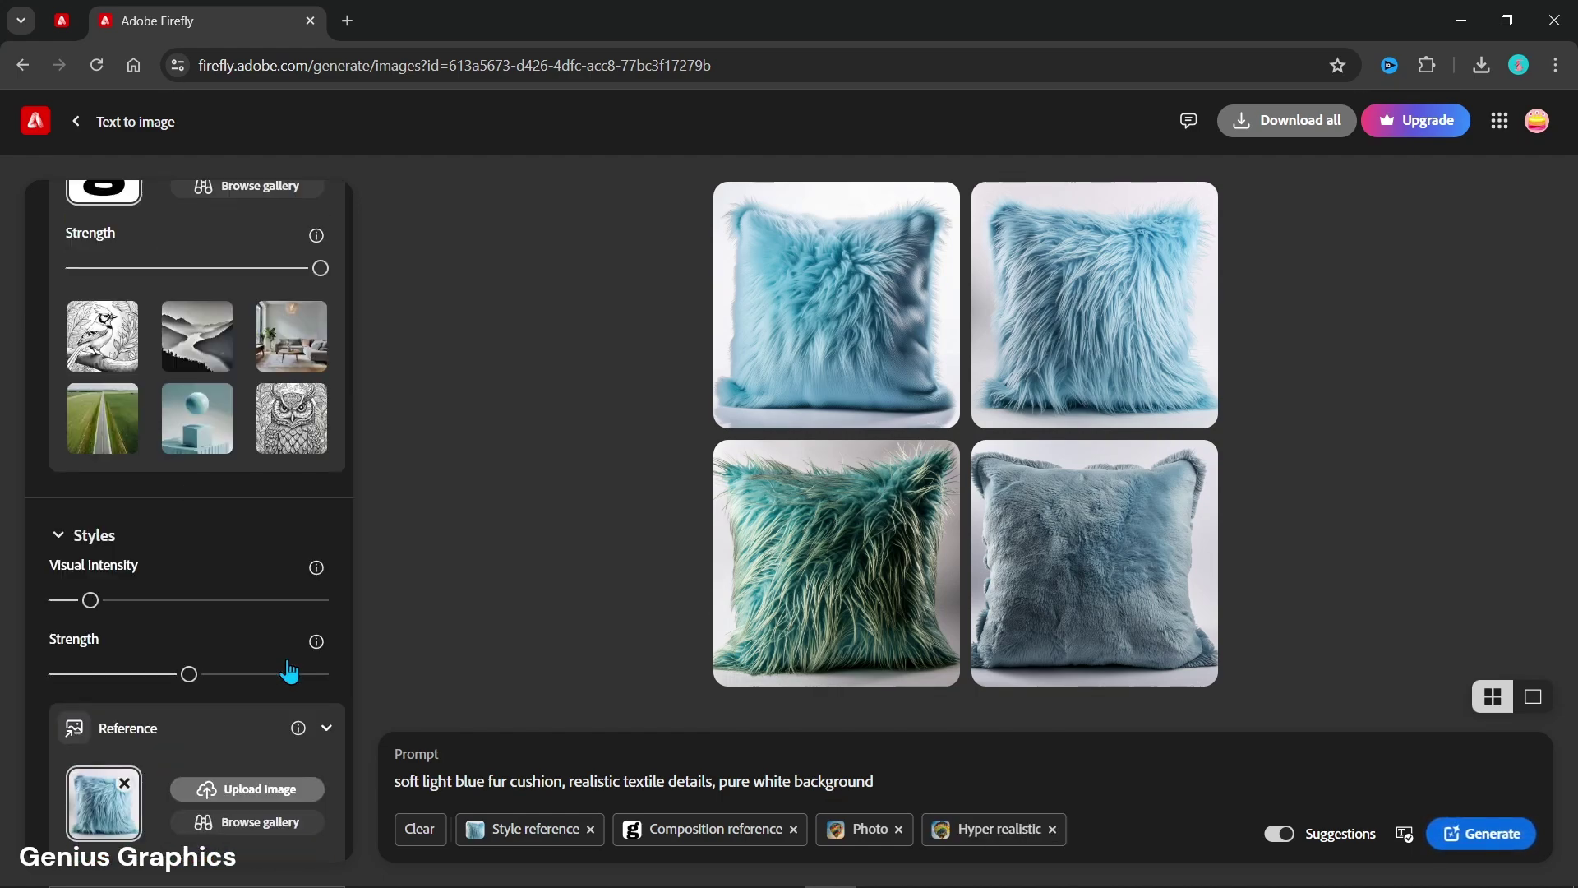
{"action": "scroll", "coordinate": [288, 672], "scroll_direction": "up", "scroll_amount": 5}
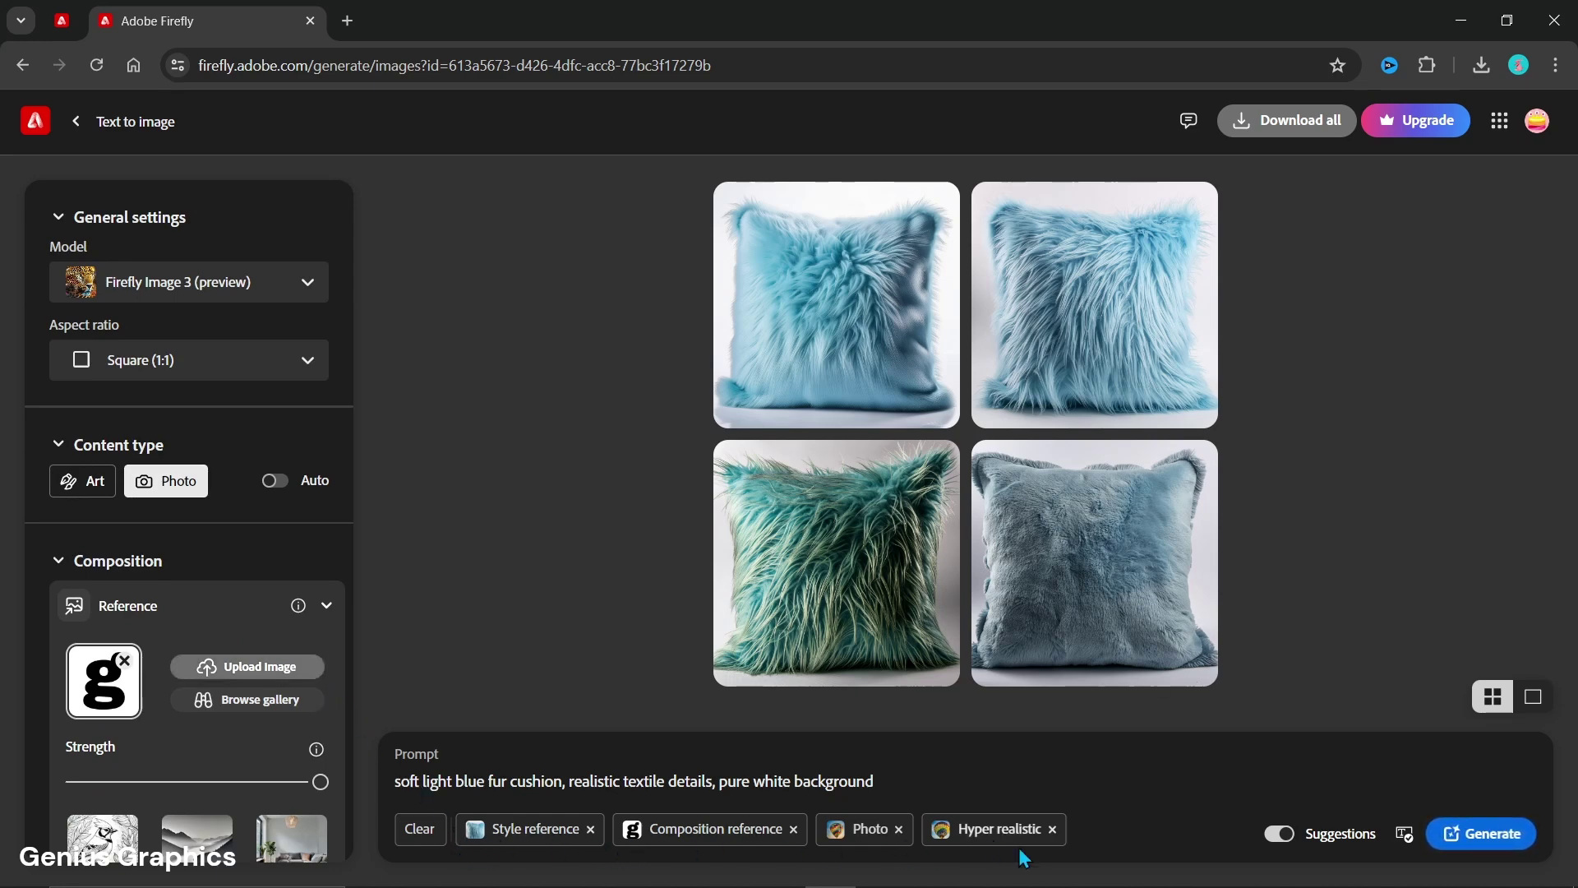
Step: Generate four fur letter g images and step through each at full size in the lightbox
{"action": "left_click", "coordinate": [1479, 846]}
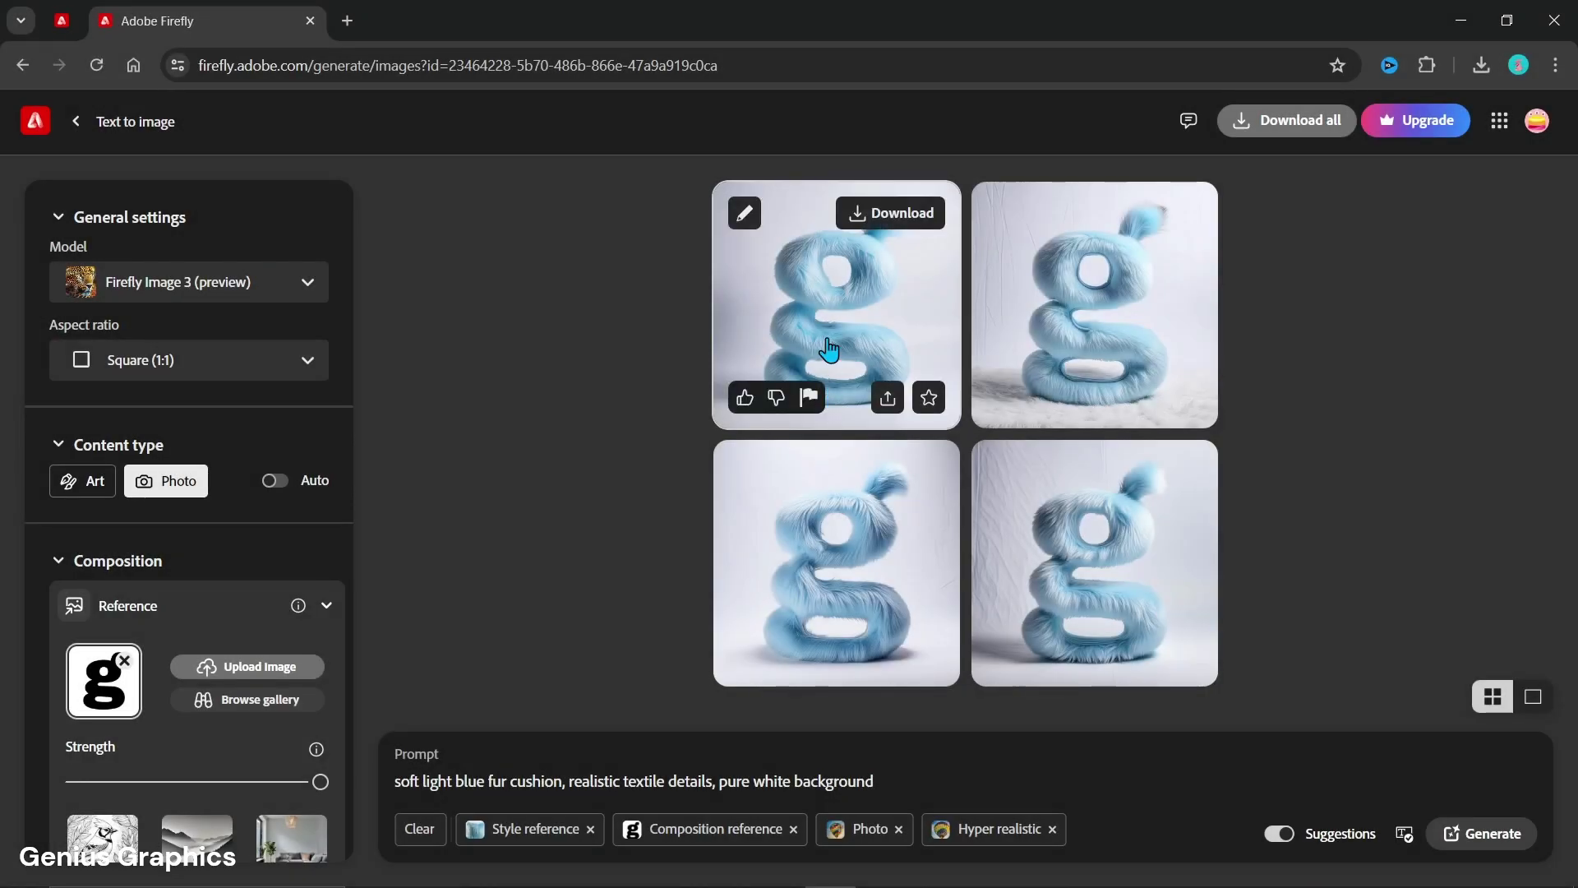
{"action": "left_click", "coordinate": [831, 341]}
{"action": "left_click", "coordinate": [1192, 506]}
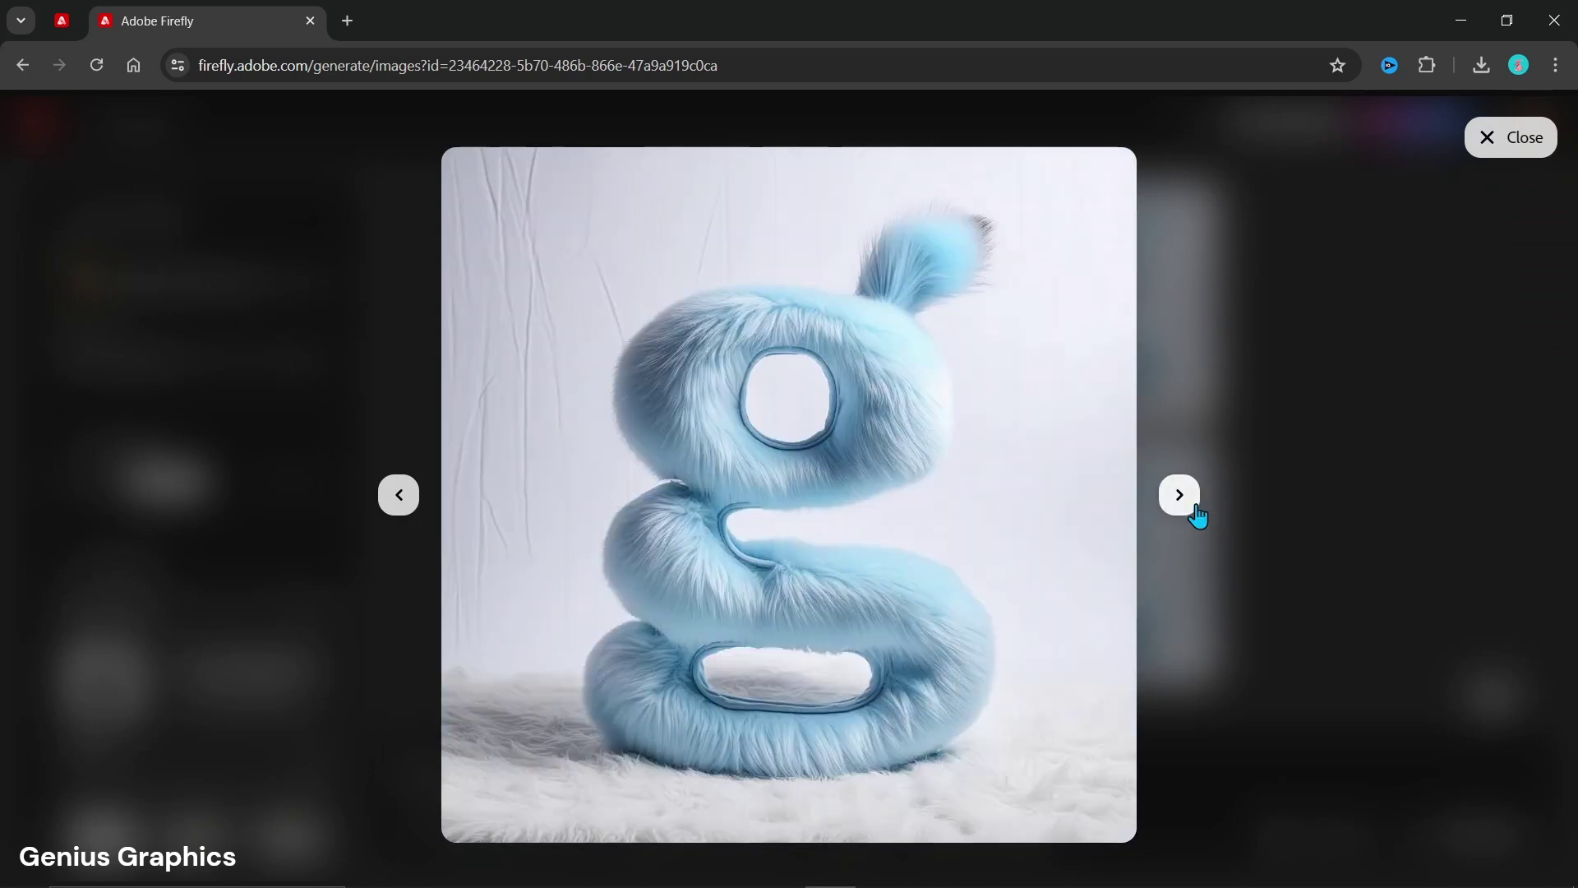
{"action": "left_click", "coordinate": [1179, 494]}
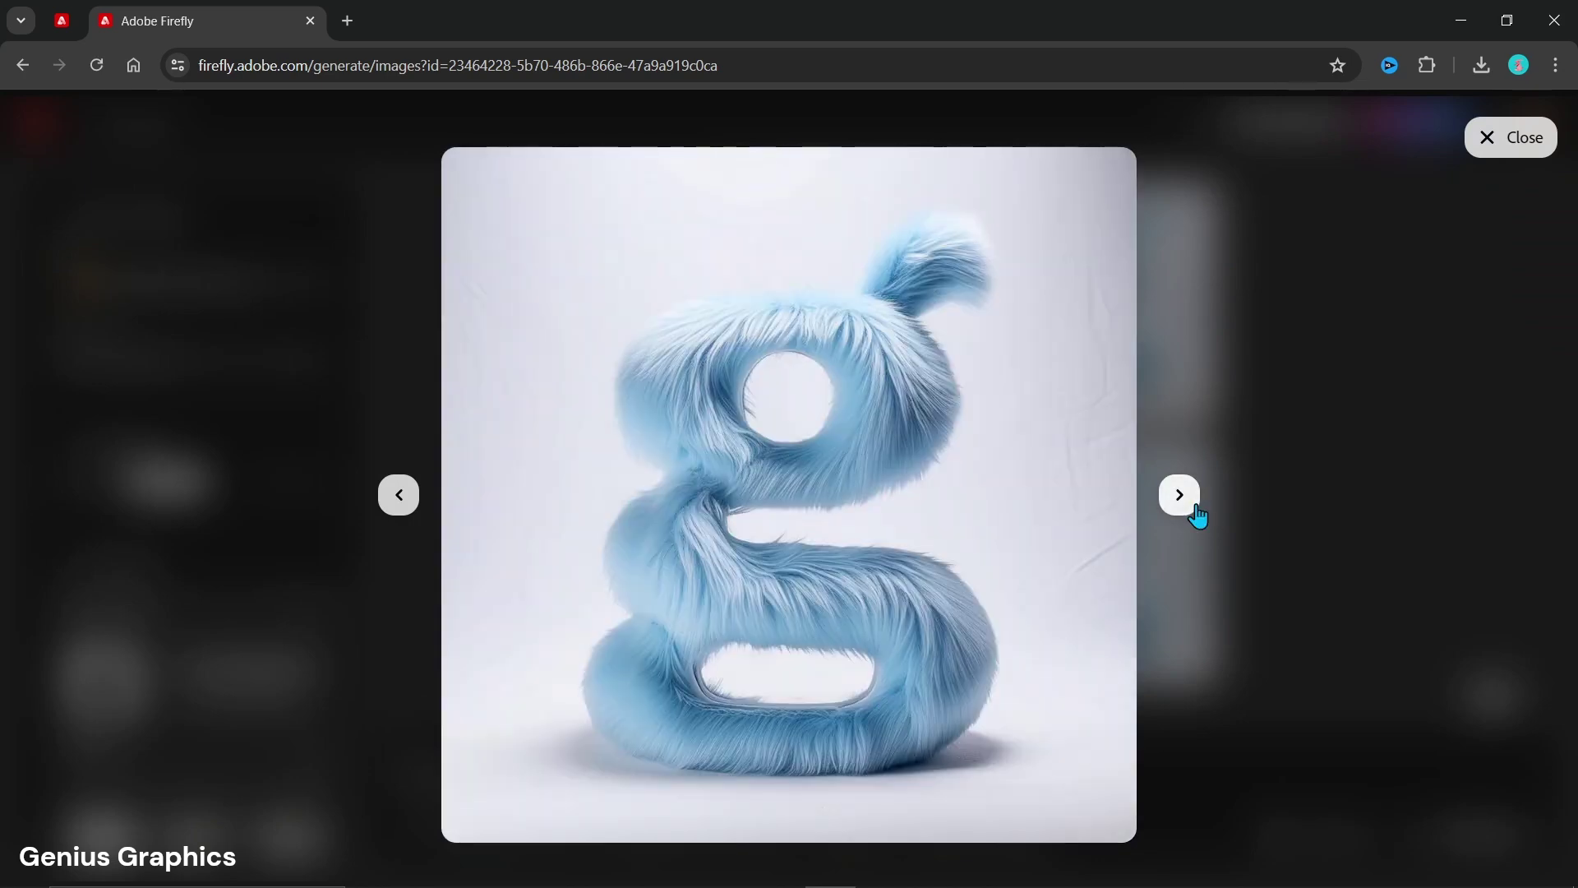
{"action": "left_click", "coordinate": [1180, 496]}
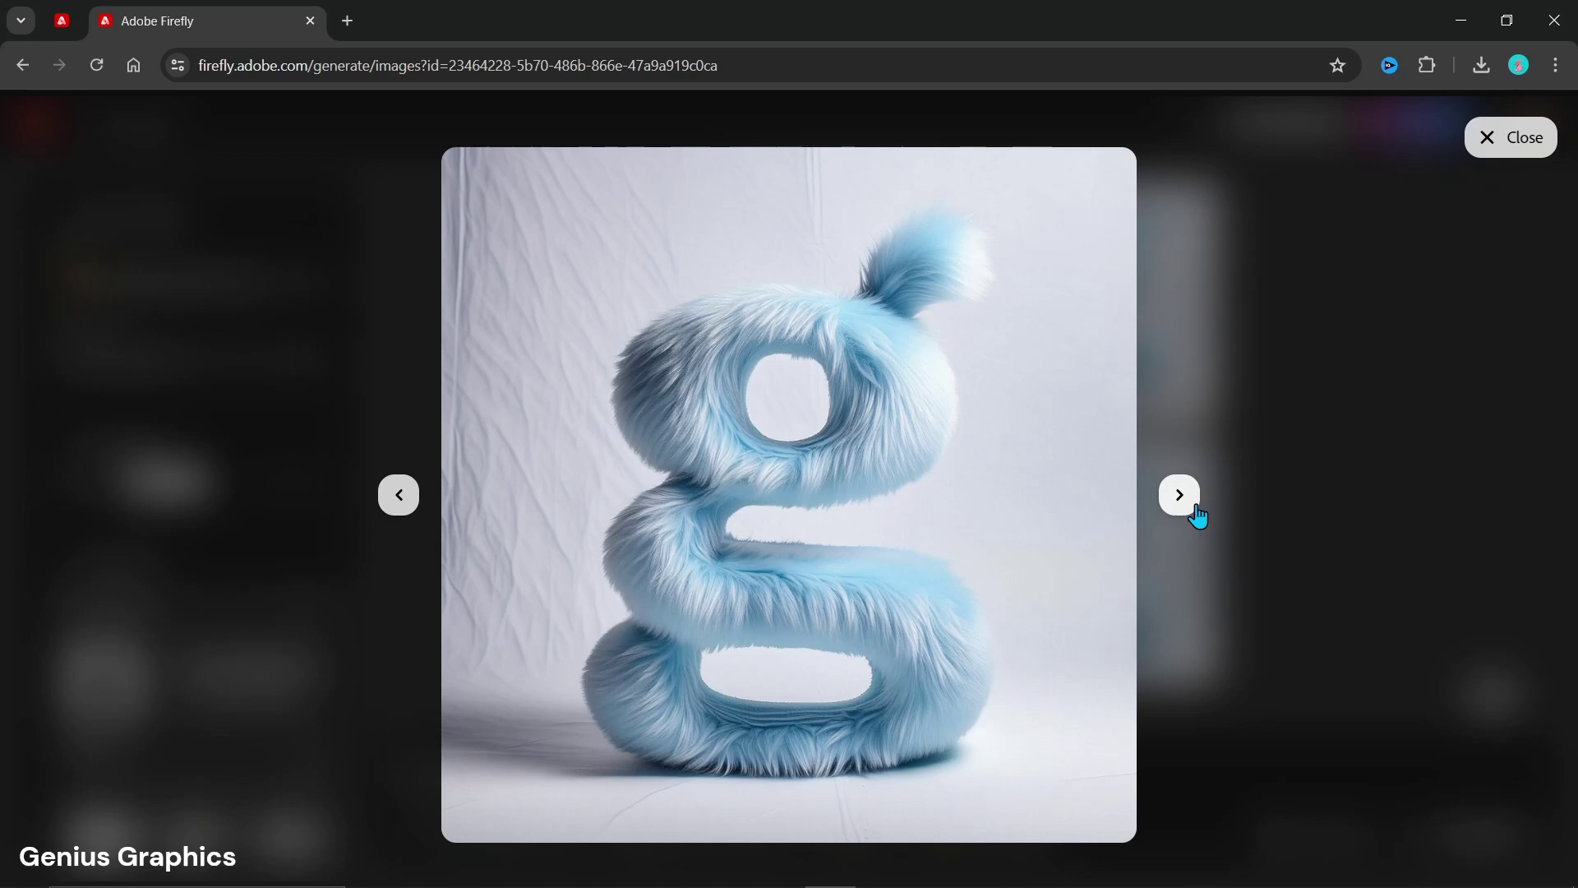
{"action": "left_click", "coordinate": [1320, 556]}
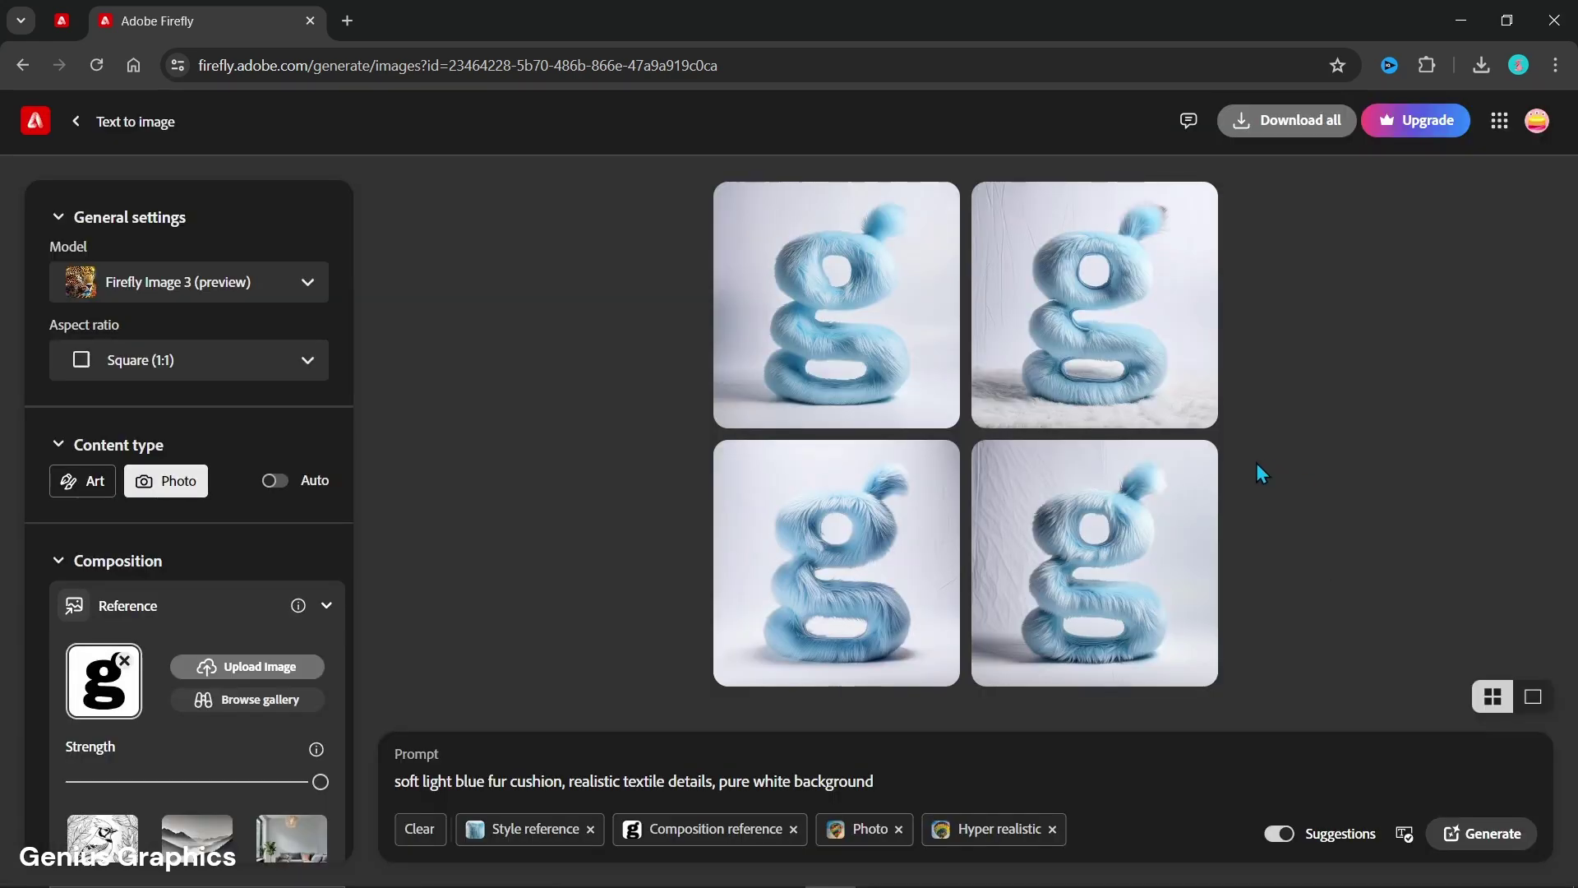